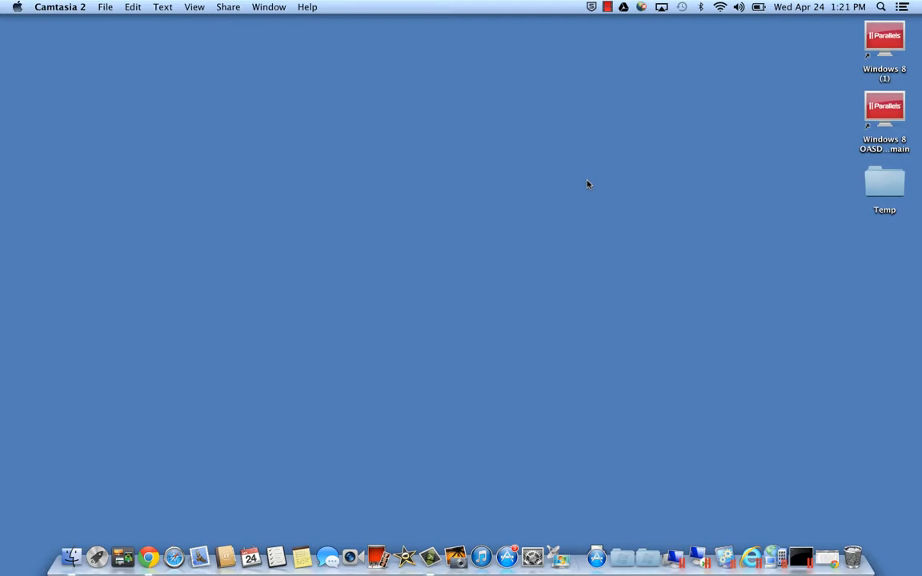
# Go from the Gmail window to Google Drive and create a new blank document.
pyautogui.click(786, 551)
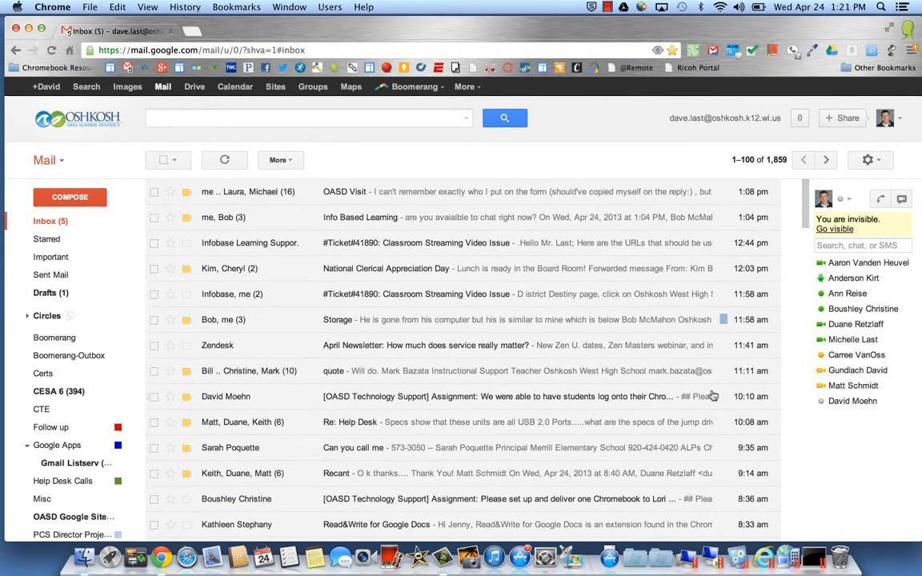
pyautogui.click(196, 87)
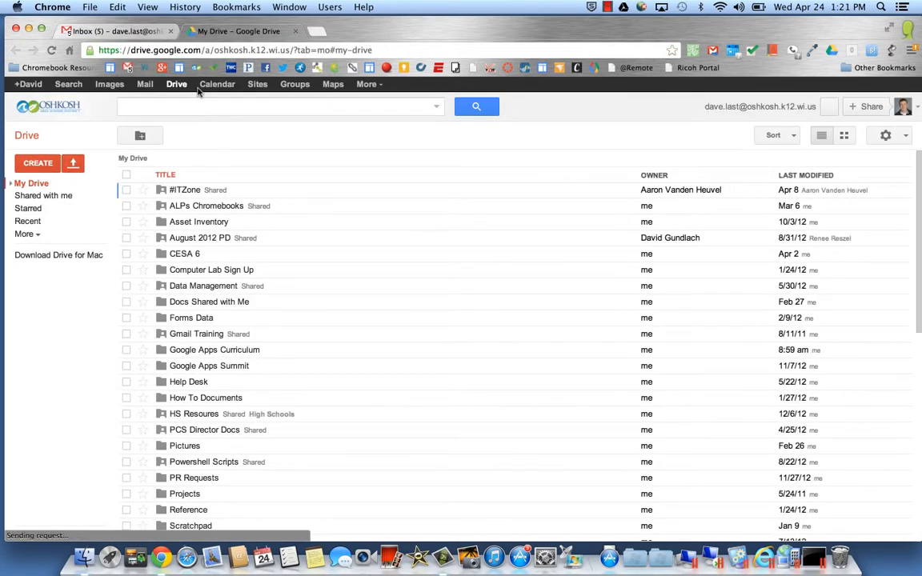
pyautogui.click(35, 165)
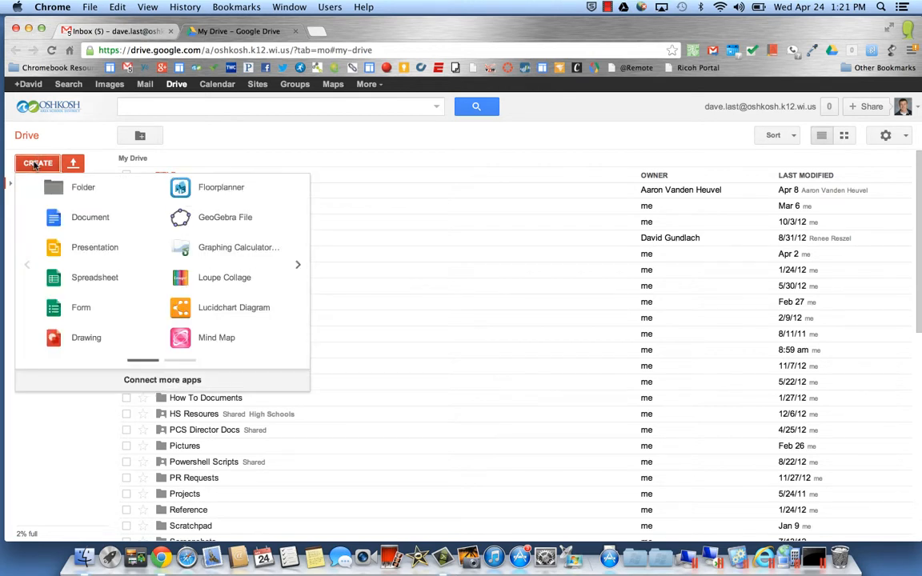
pyautogui.click(80, 221)
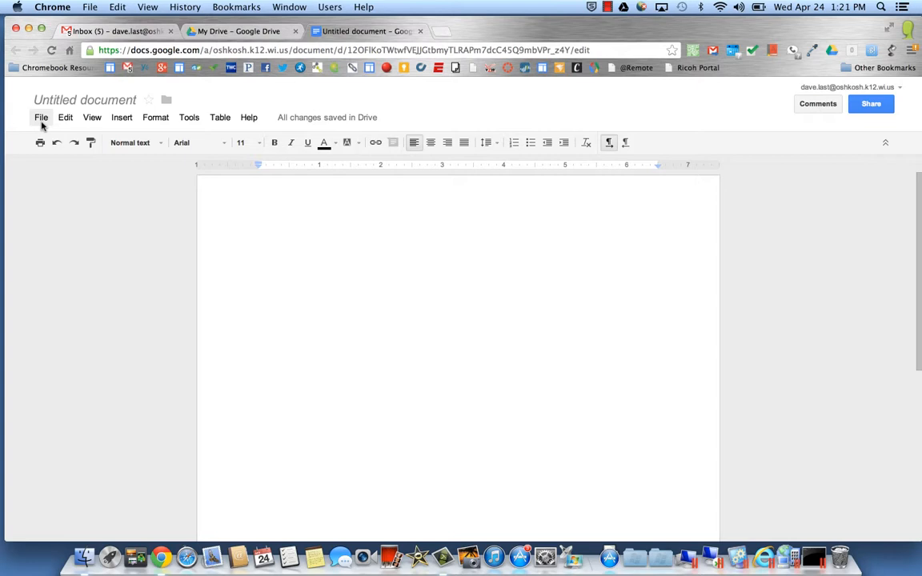
pyautogui.click(41, 119)
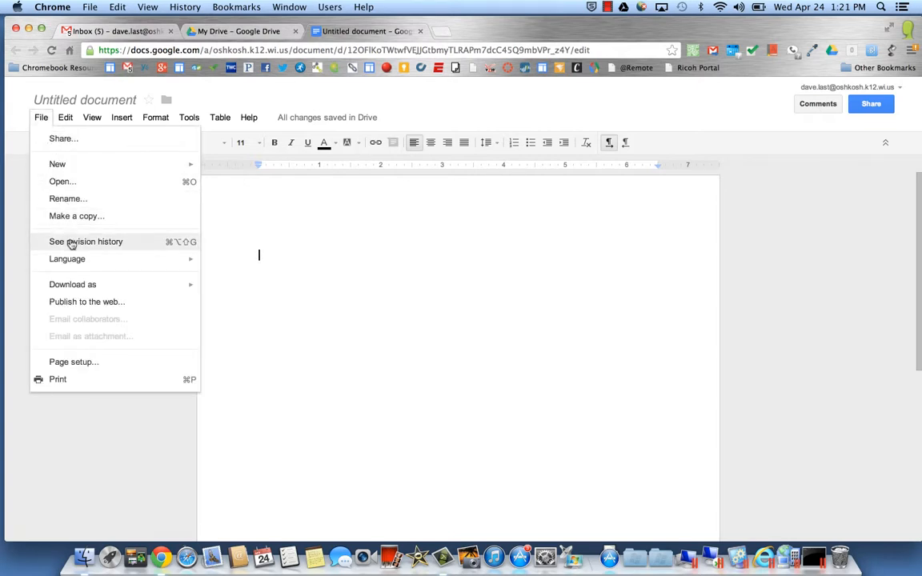
pyautogui.moveTo(75, 169)
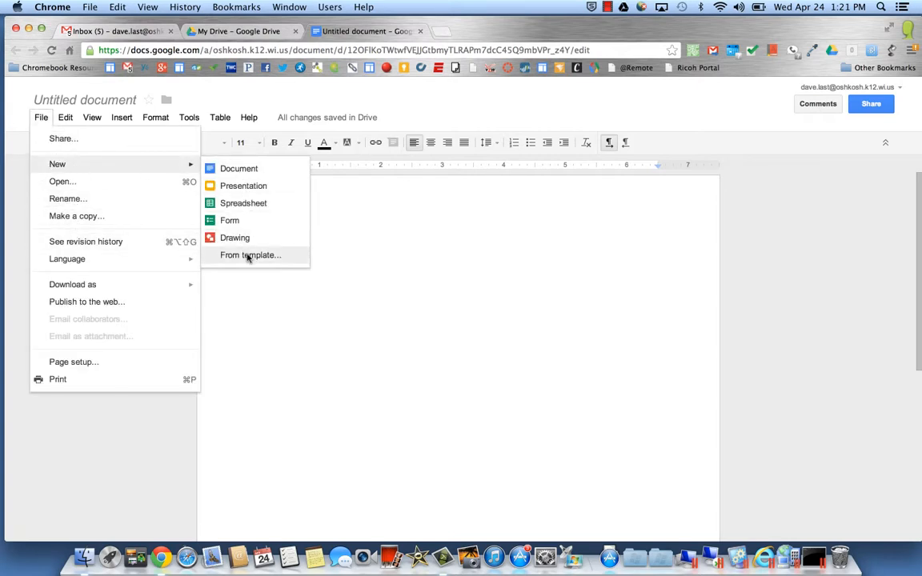
pyautogui.click(247, 256)
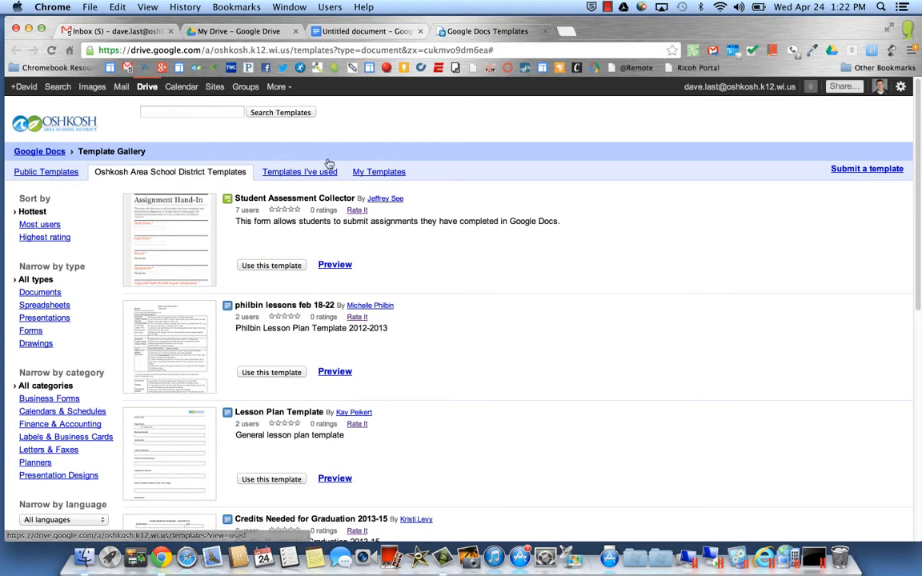
pyautogui.click(545, 31)
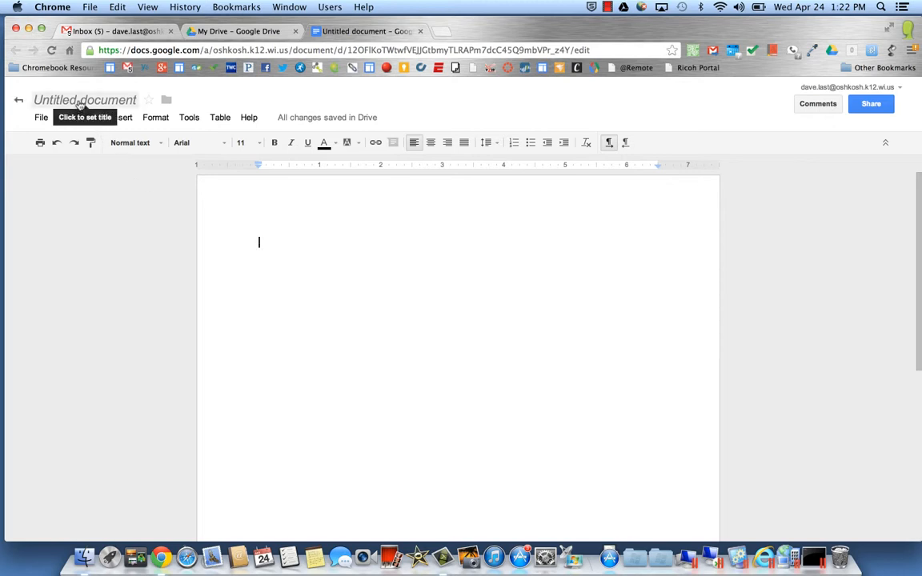
# Rename the untitled document to 'My Document'.
pyautogui.click(80, 103)
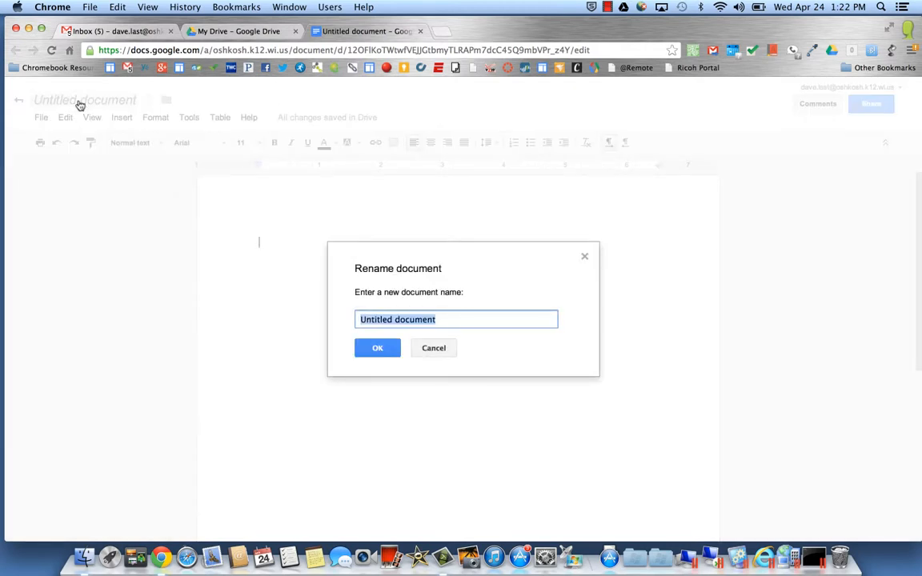
pyautogui.write('My Document')
pyautogui.press('Return')
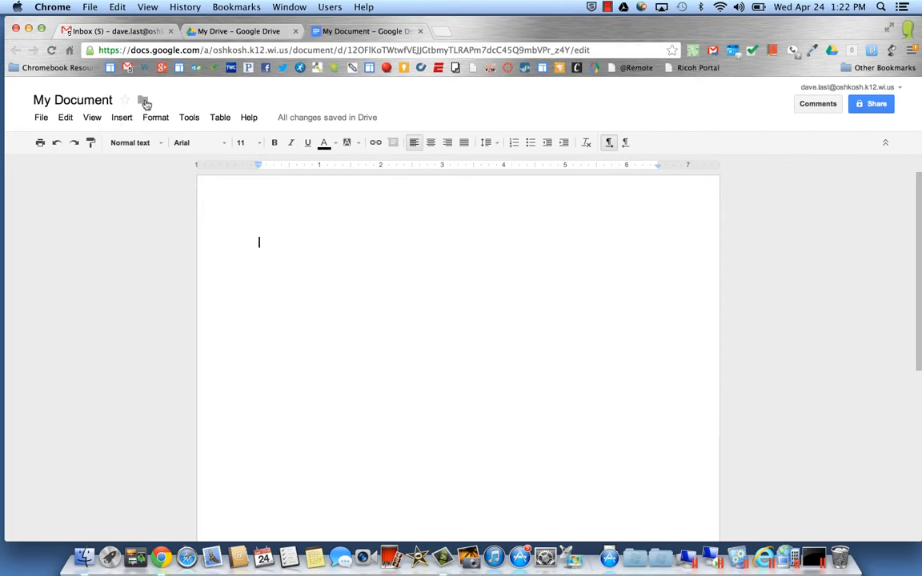
# Move 'My Document' into the Drive folder Temp.
pyautogui.click(144, 103)
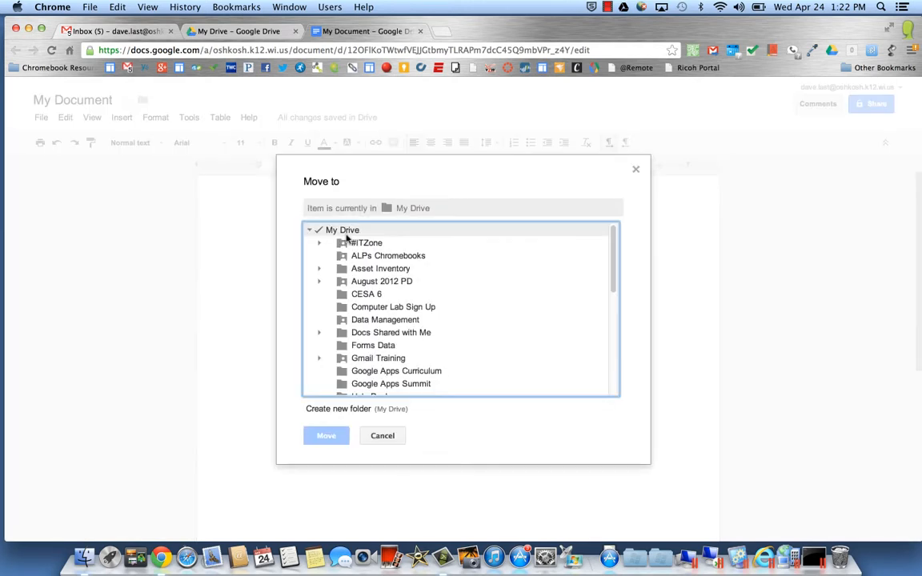
pyautogui.moveTo(616, 254); pyautogui.dragTo(615, 352)
pyautogui.click(372, 326)
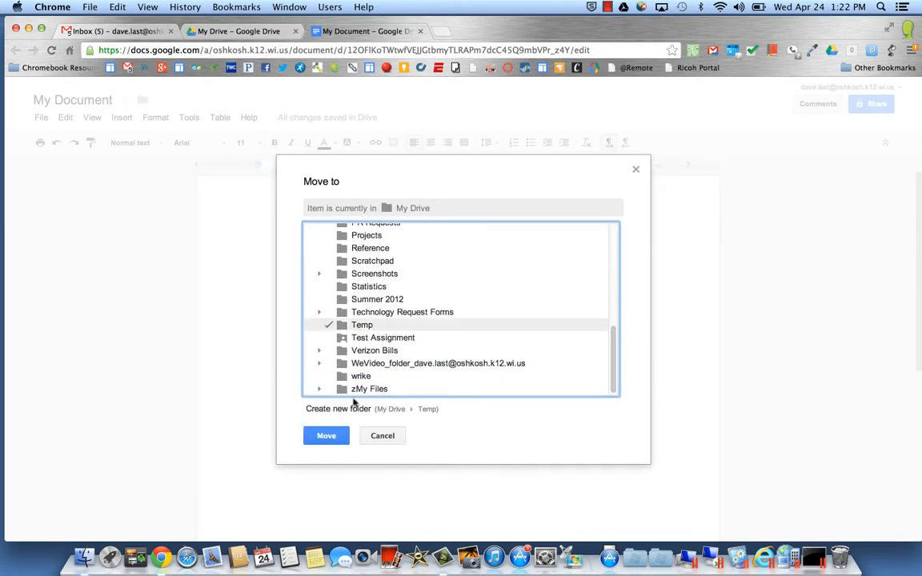
pyautogui.click(333, 442)
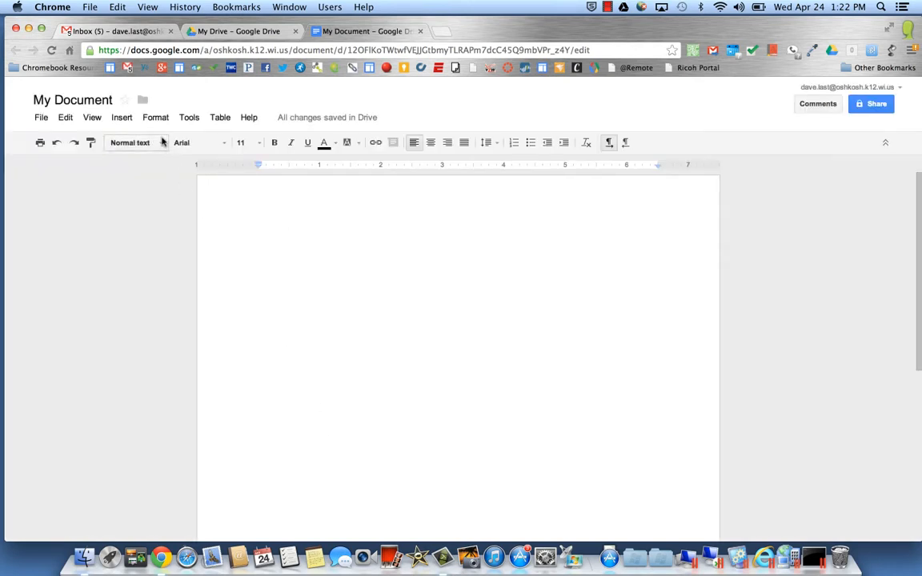
# Write the line 'This is a test' in the body, followed by an empty line.
pyautogui.moveTo(144, 102)
pyautogui.moveTo(284, 120)
pyautogui.write('This is a test')
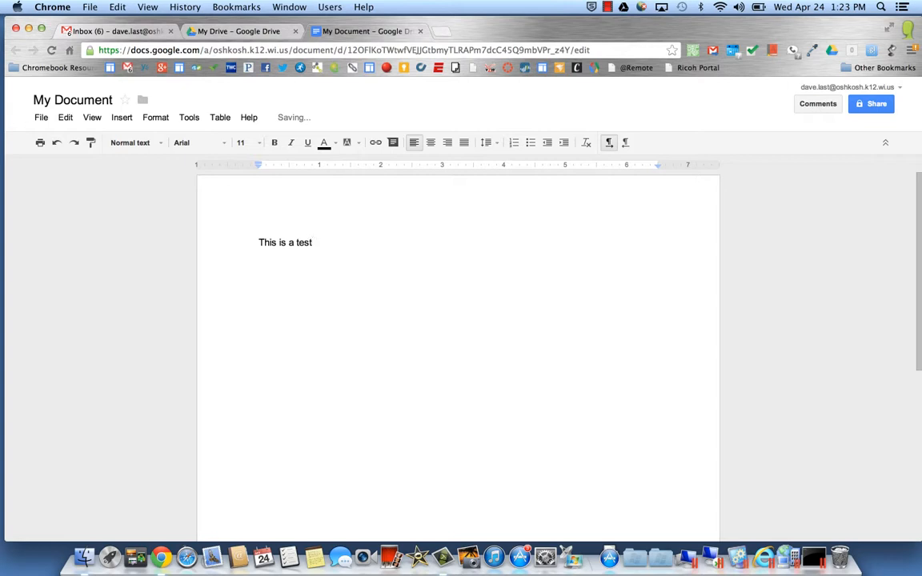
pyautogui.press('Return')
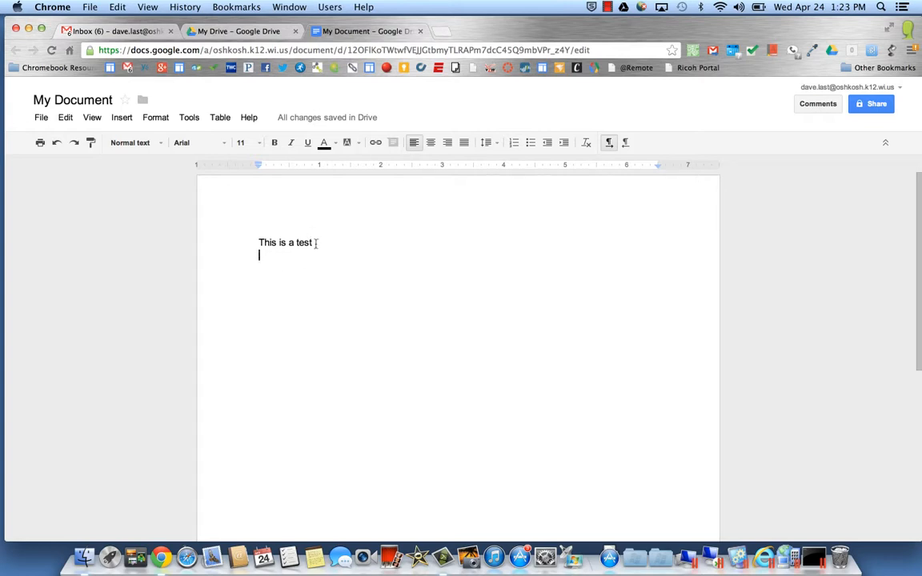
# Format the line 'This is a test' as Consolas, 24 pt, bright red.
pyautogui.moveTo(317, 243); pyautogui.dragTo(258, 243)
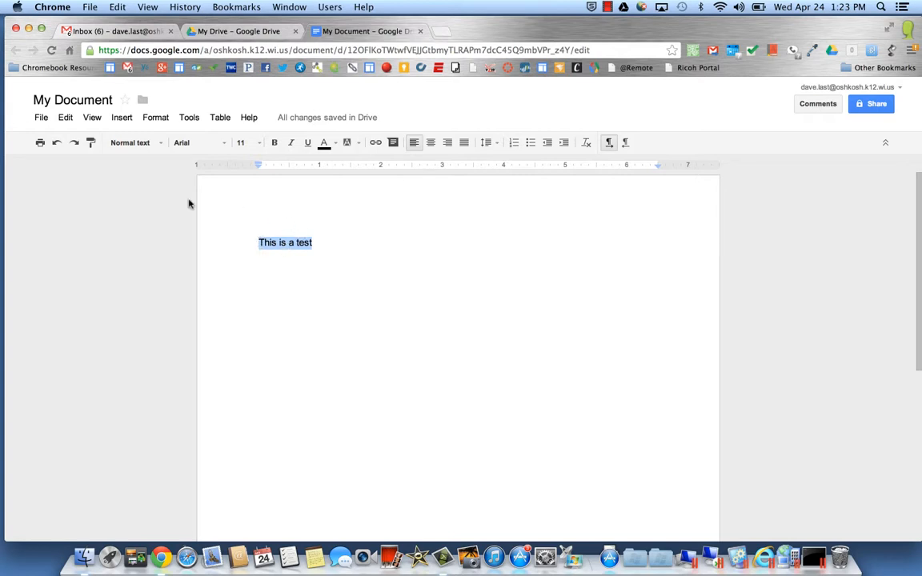
pyautogui.click(186, 144)
pyautogui.click(203, 299)
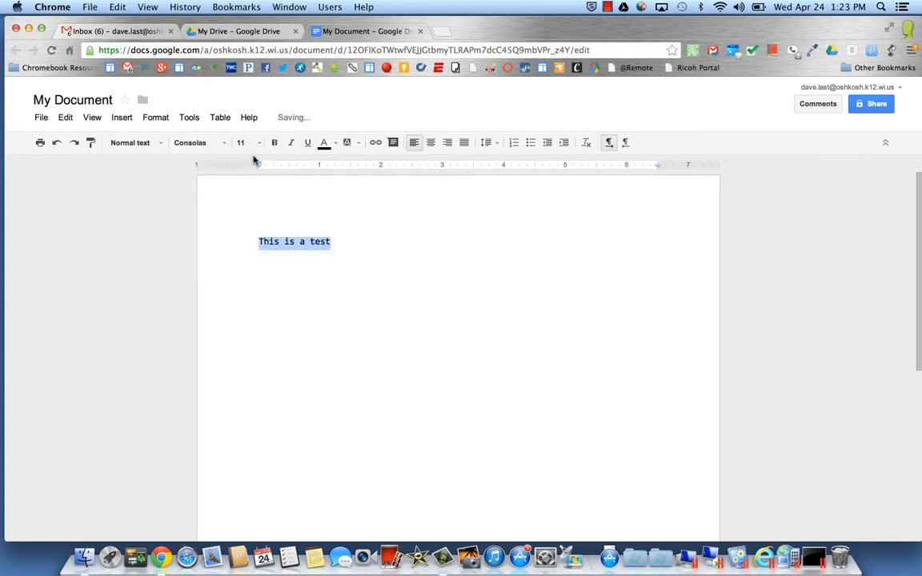
pyautogui.click(250, 143)
pyautogui.click(251, 285)
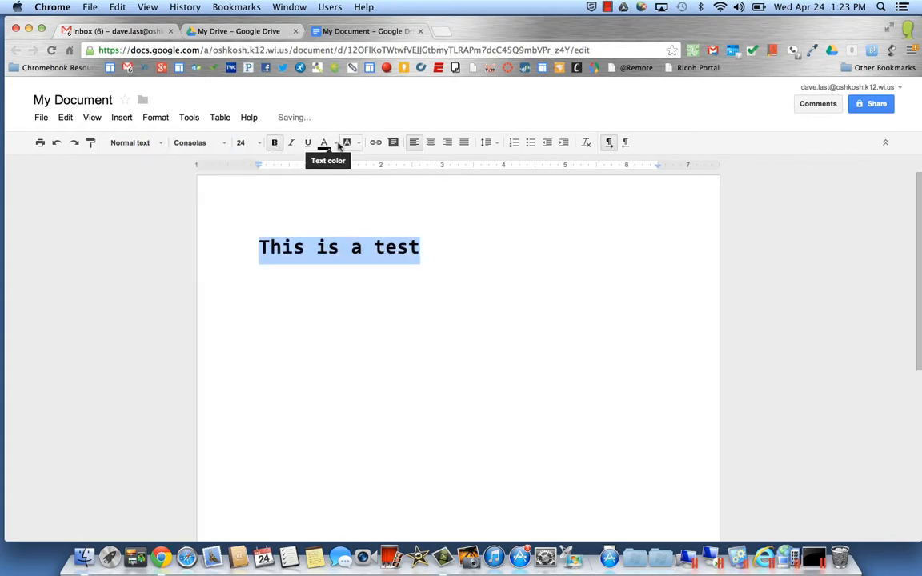
pyautogui.click(324, 143)
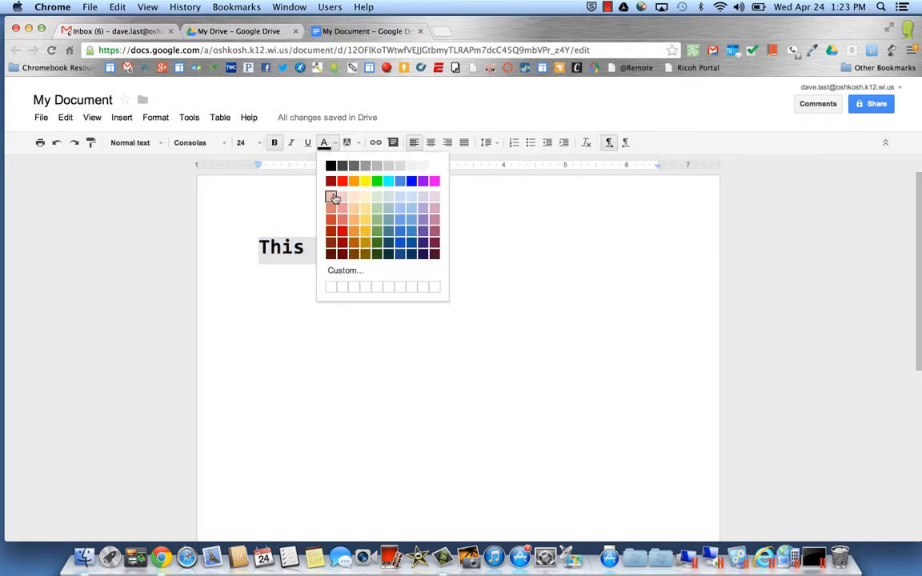
pyautogui.click(342, 181)
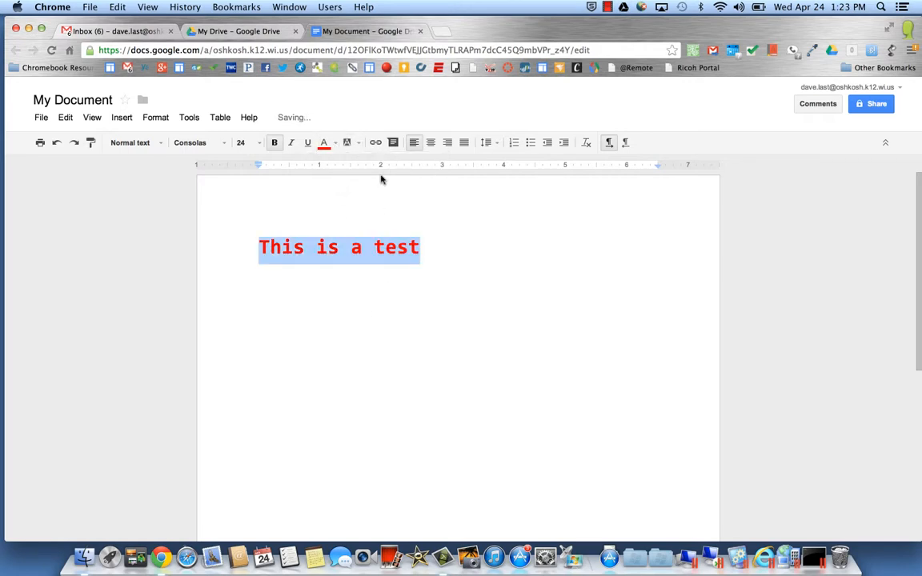
# Try centring, line spacing and numbering, then leave the line left-aligned without numbering.
pyautogui.click(431, 144)
pyautogui.click(415, 144)
pyautogui.click(488, 143)
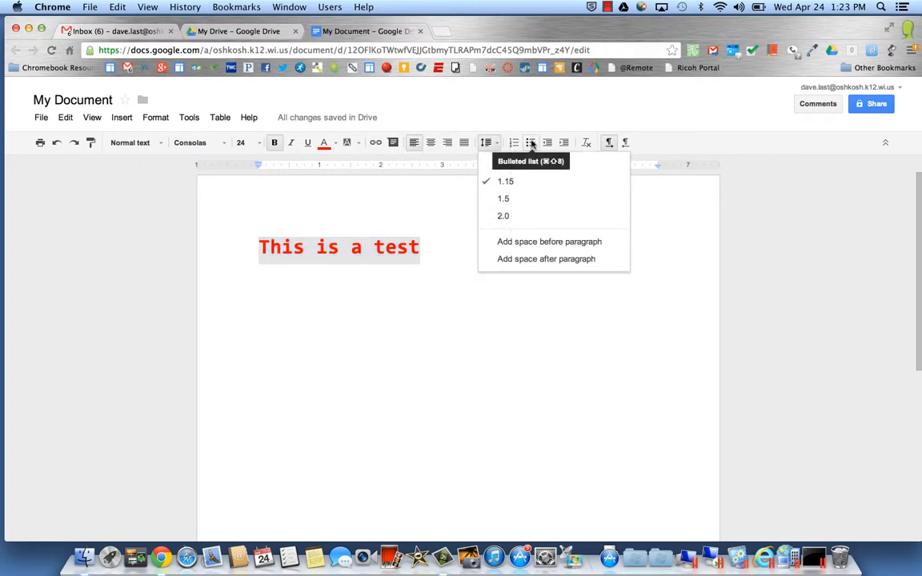
pyautogui.click(514, 144)
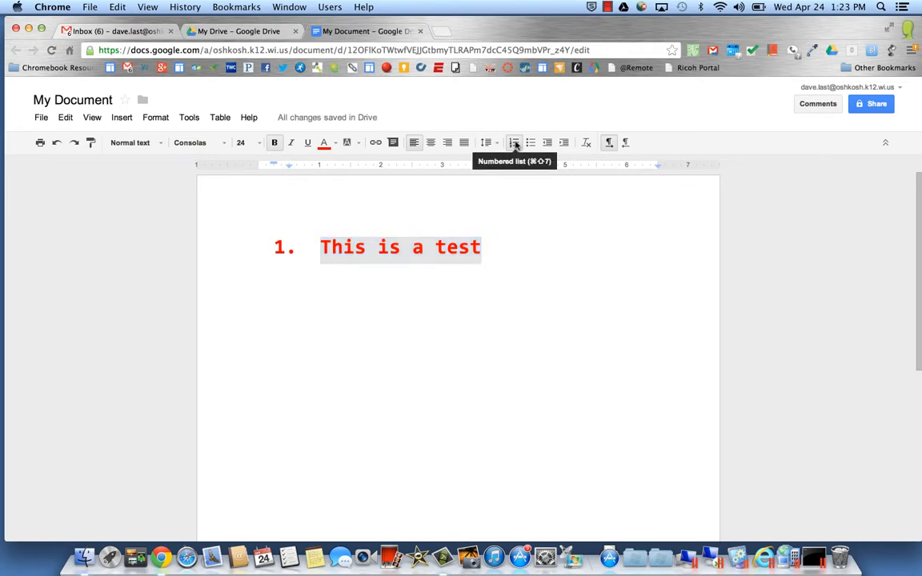
pyautogui.click(514, 143)
pyautogui.click(462, 303)
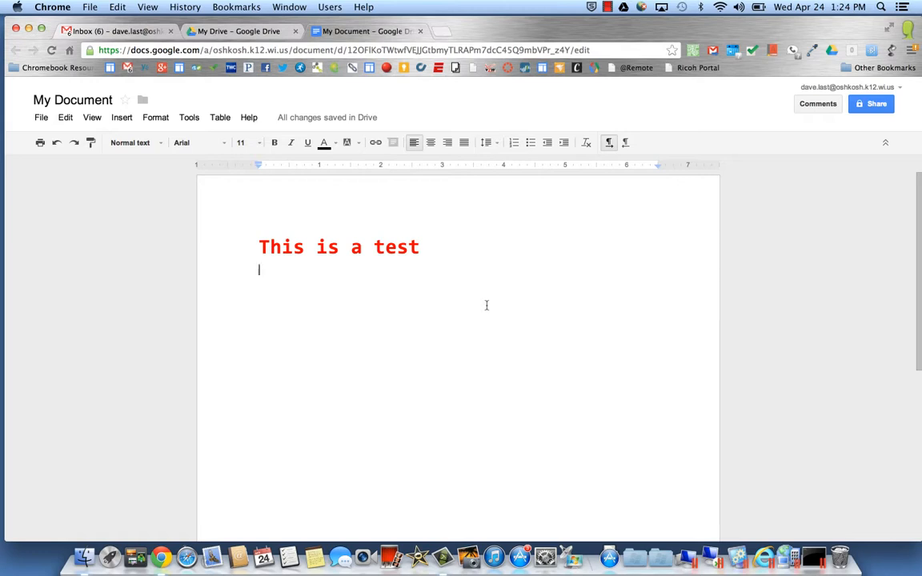
# Add the line 'This is another rtest' and give it the heading's red Consolas 24 style with Paint format.
pyautogui.write('This ')
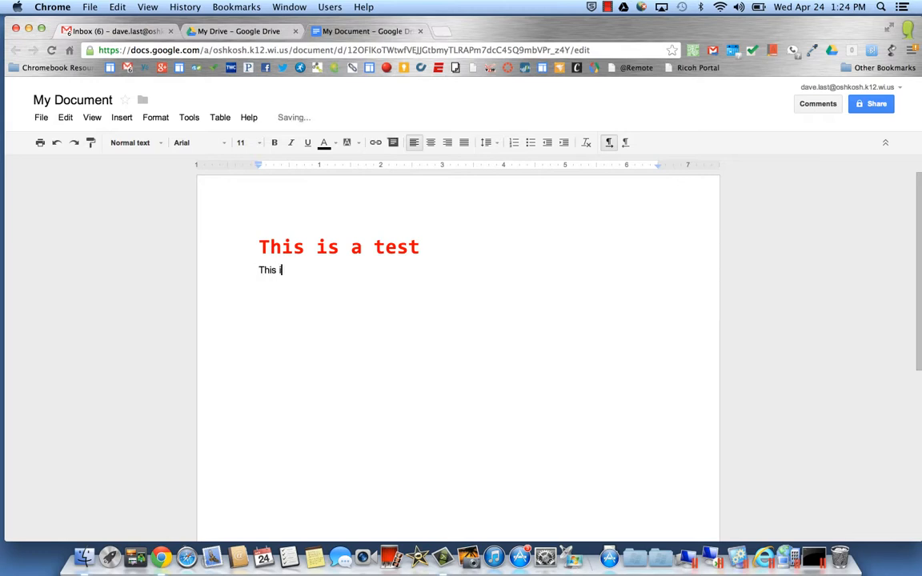
pyautogui.write('is another rtest')
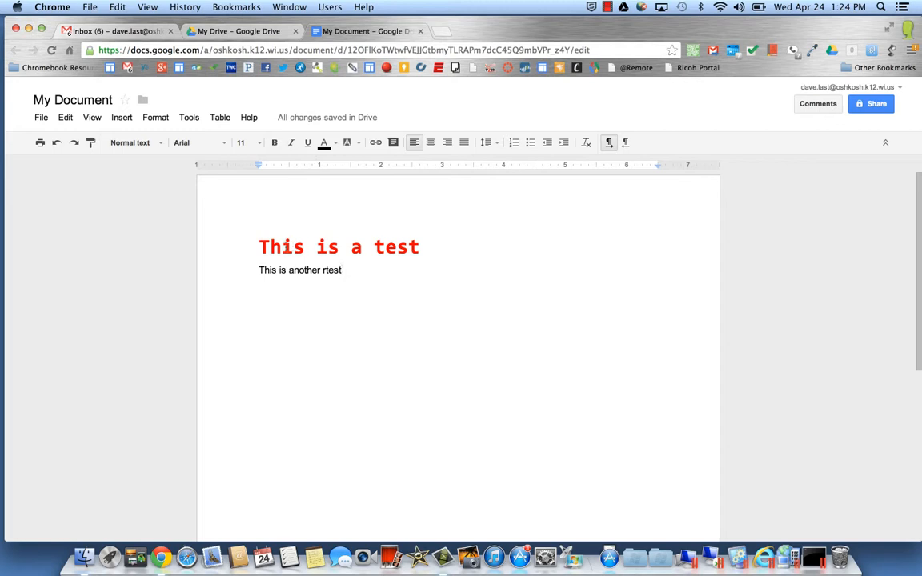
pyautogui.click(272, 247)
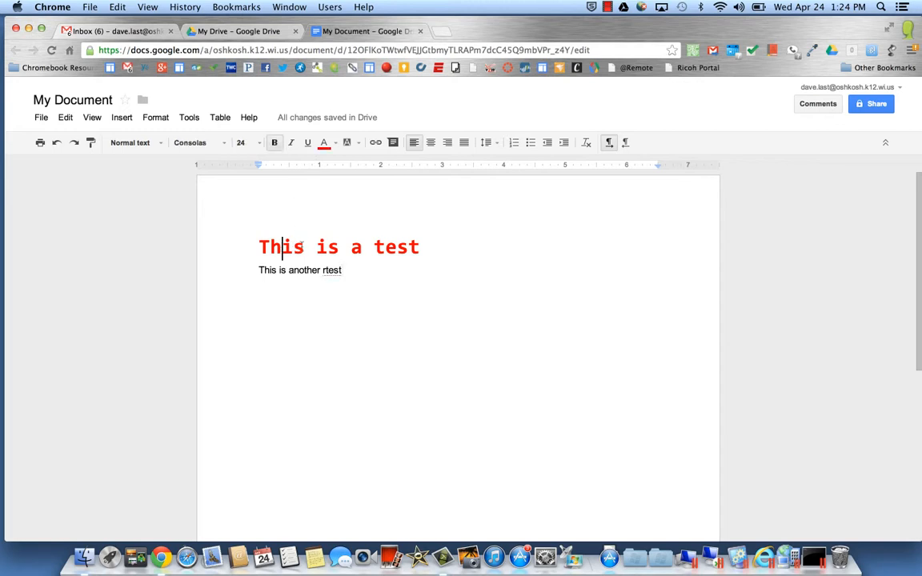
pyautogui.moveTo(282, 246); pyautogui.dragTo(303, 247)
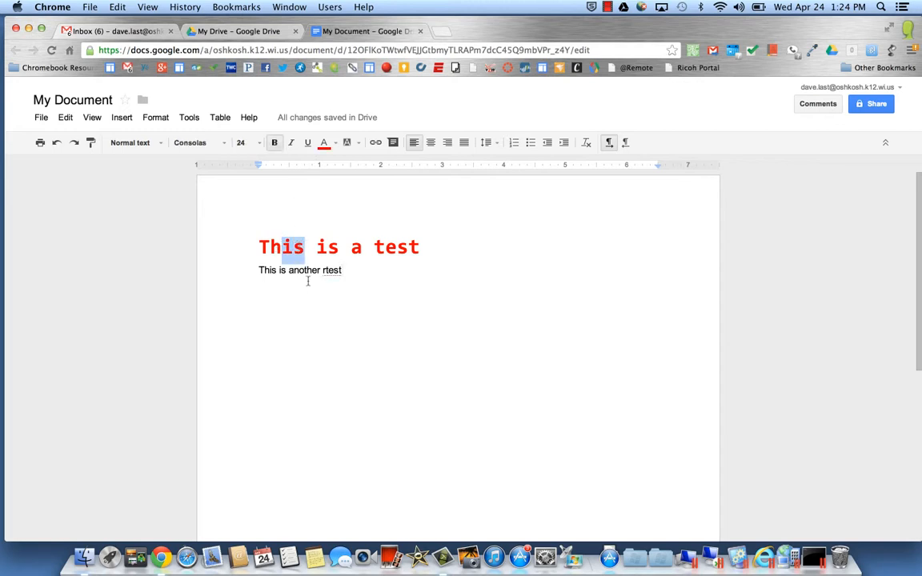
pyautogui.click(91, 144)
pyautogui.moveTo(256, 269); pyautogui.dragTo(349, 271)
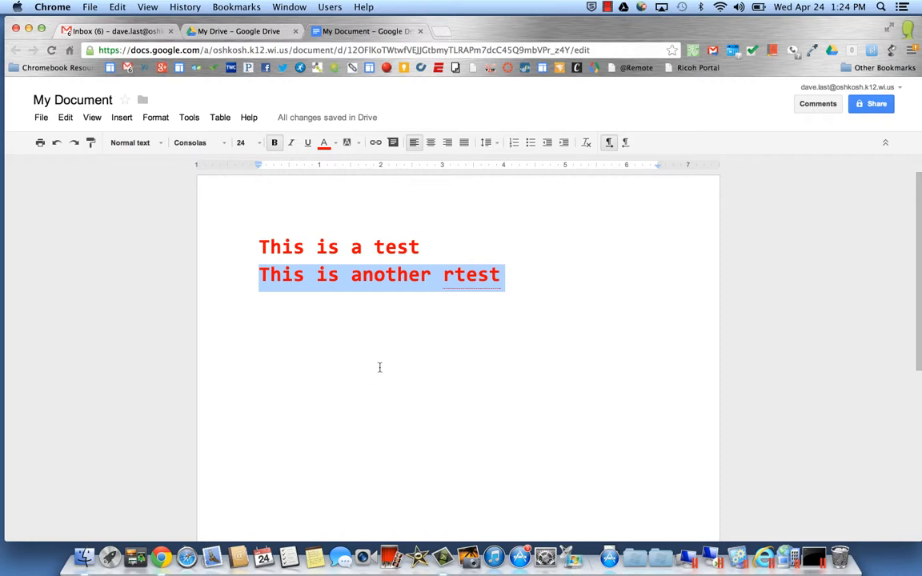
pyautogui.click(384, 341)
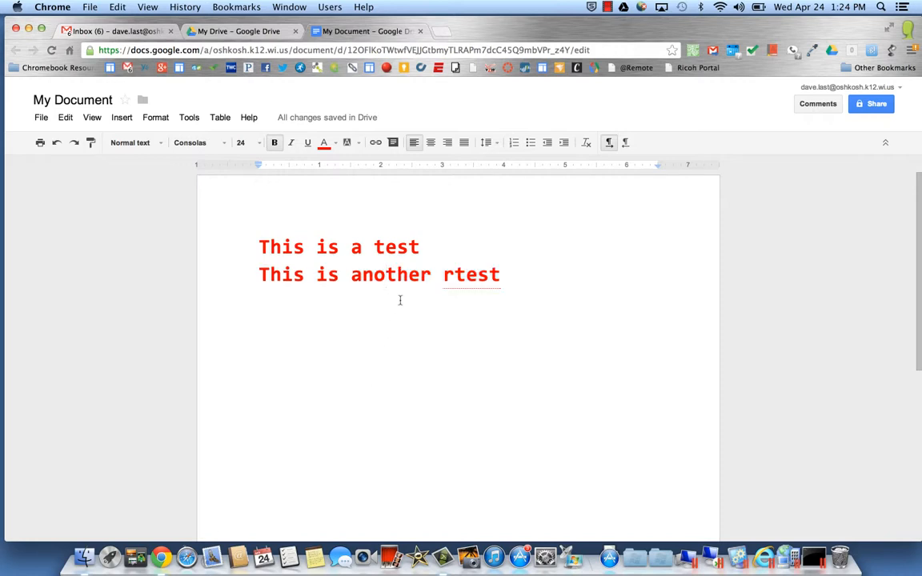
# Post the general comment 'This a comment' and check it in the comments panel.
pyautogui.click(816, 110)
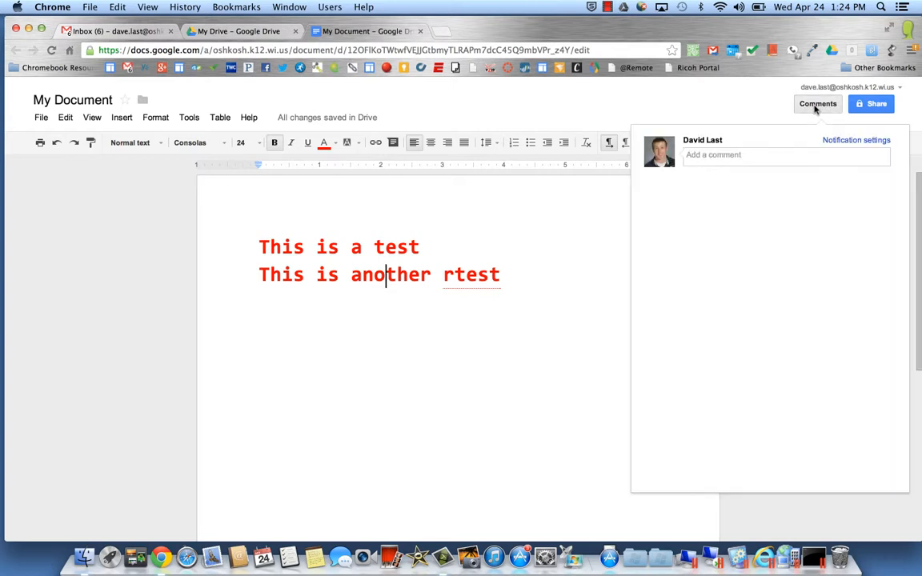
pyautogui.click(759, 156)
pyautogui.write('This ')
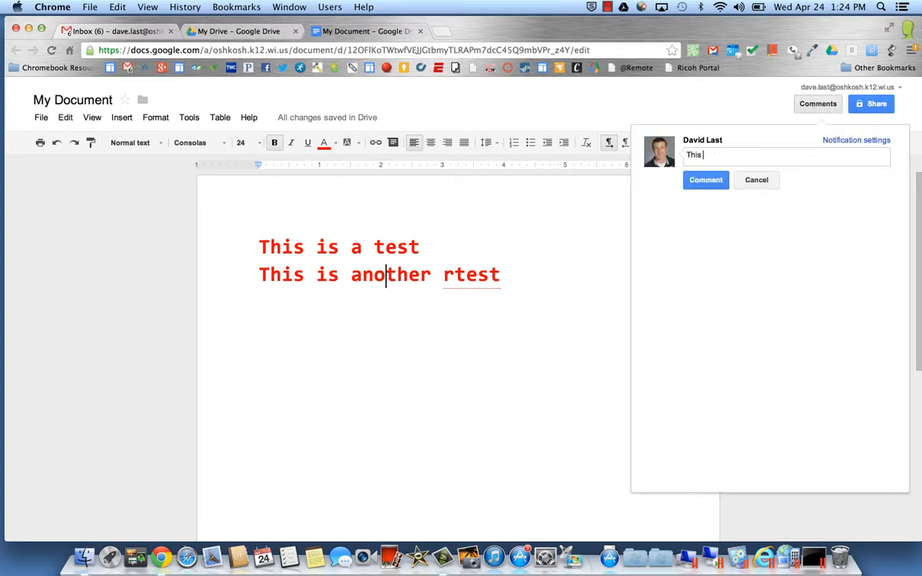
pyautogui.write('a comment')
pyautogui.click(706, 179)
pyautogui.click(599, 282)
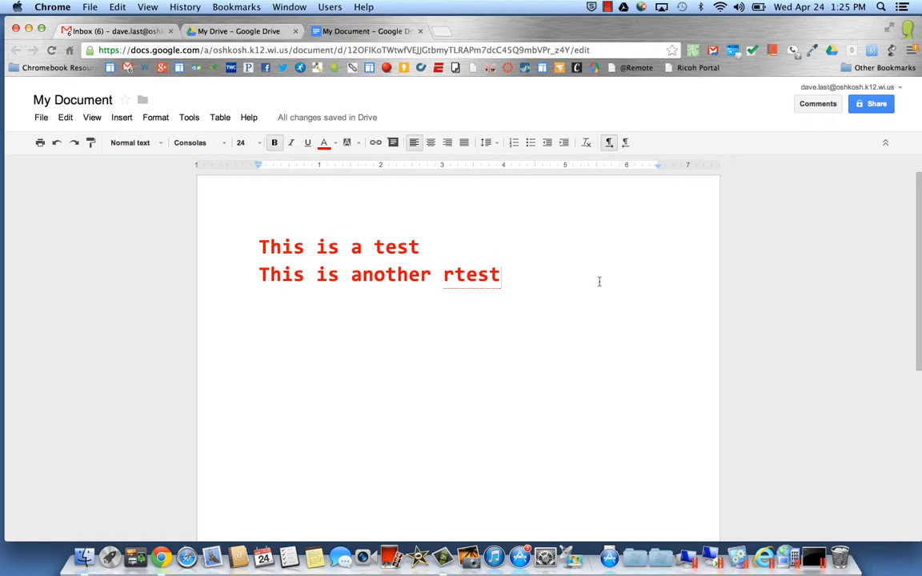
pyautogui.click(809, 109)
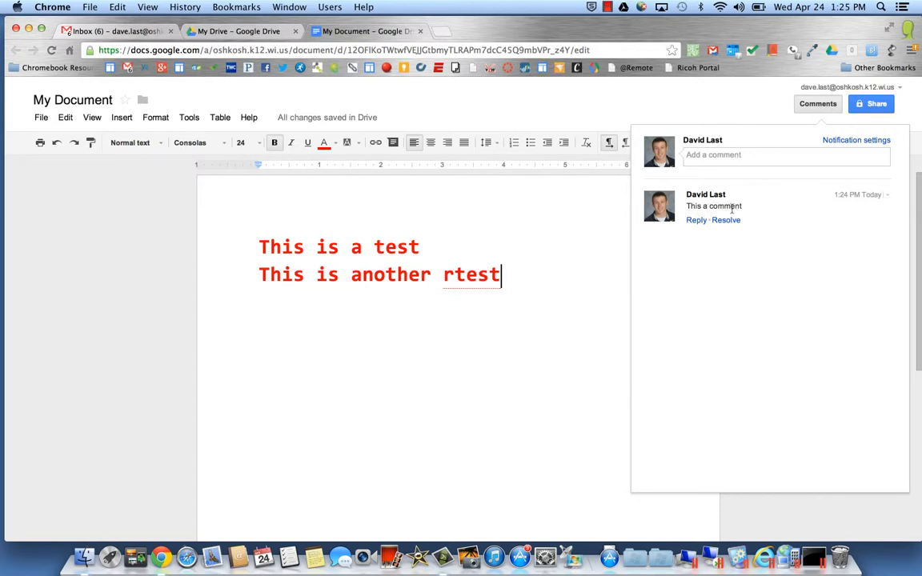
pyautogui.click(546, 243)
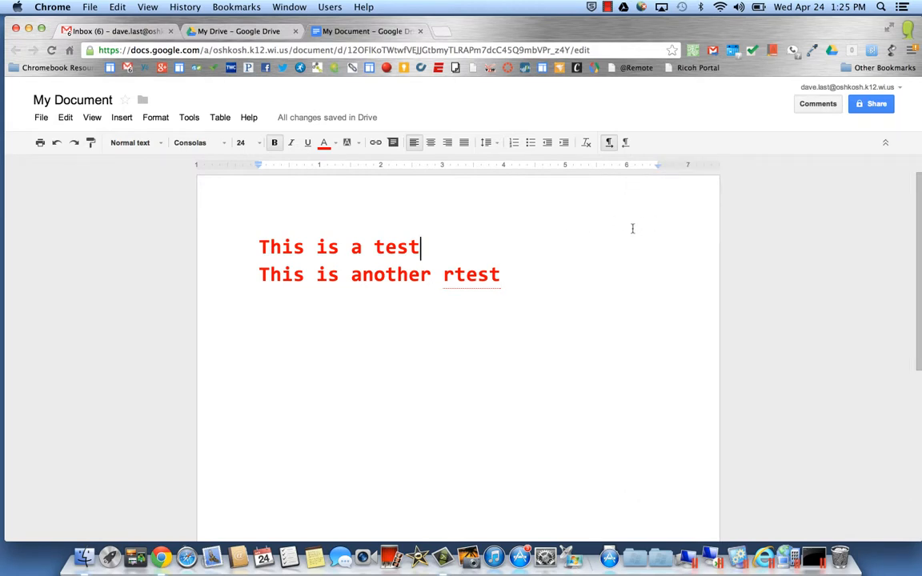
# Select 'rtest' and attach the comment 'spelling error' to it from the right-click menu.
pyautogui.click(444, 278)
pyautogui.moveTo(444, 277); pyautogui.dragTo(499, 275)
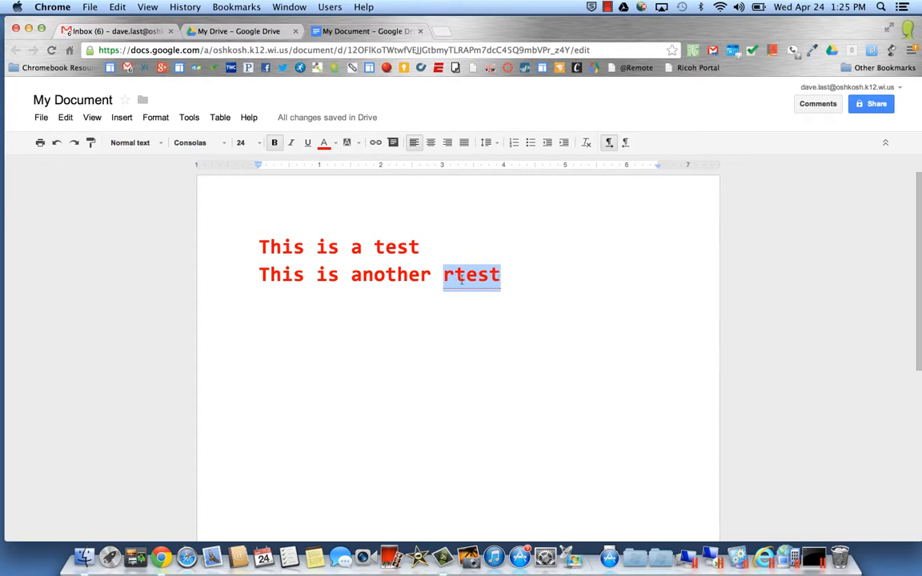
pyautogui.rightClick(462, 277)
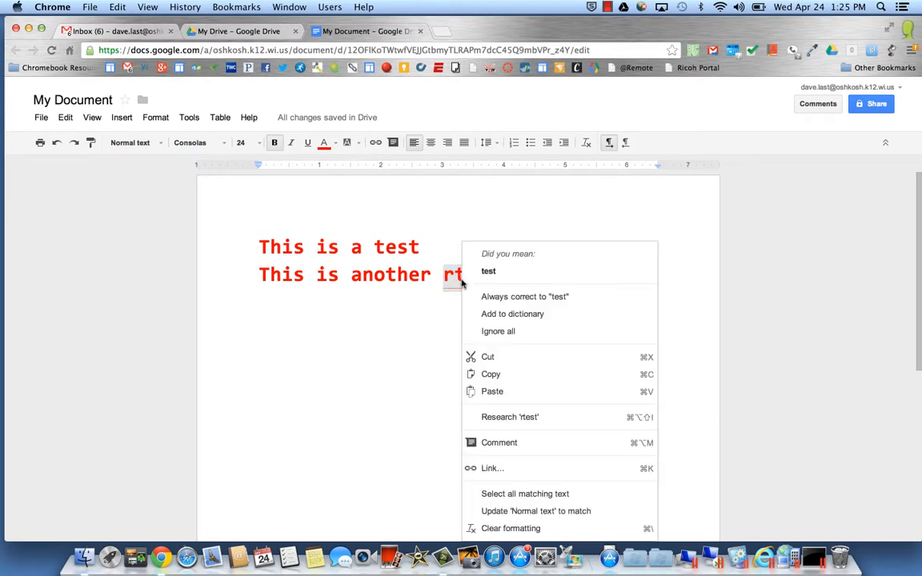
pyautogui.click(451, 443)
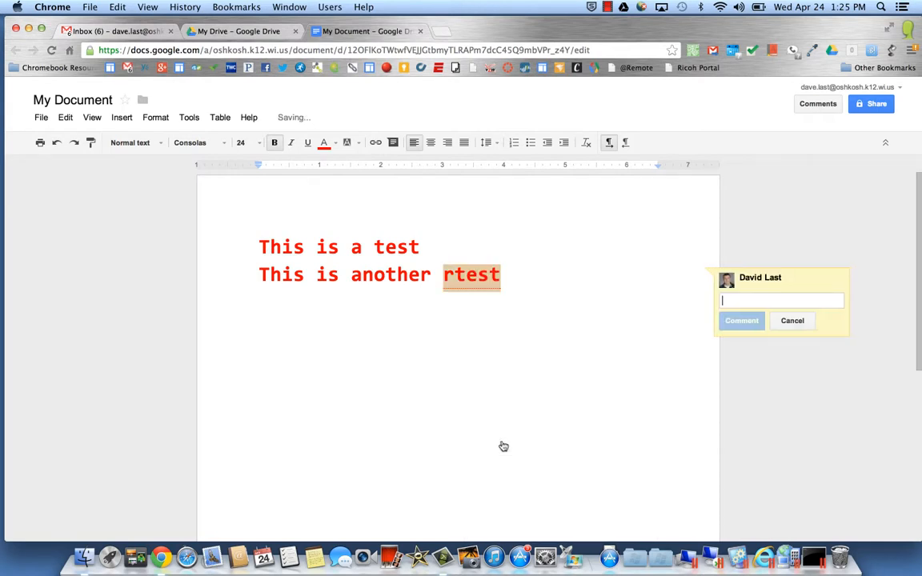
pyautogui.write('spe')
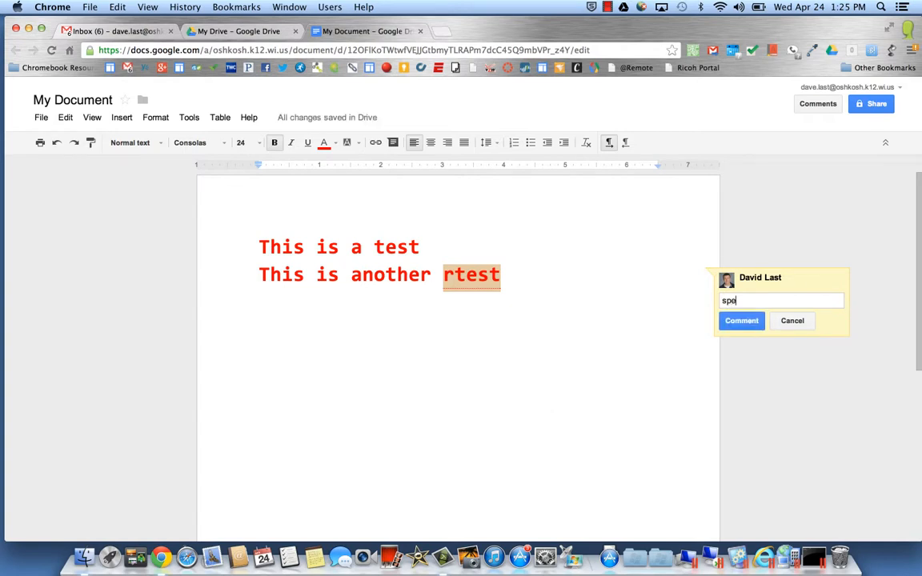
pyautogui.write('lling arror')
pyautogui.click(742, 321)
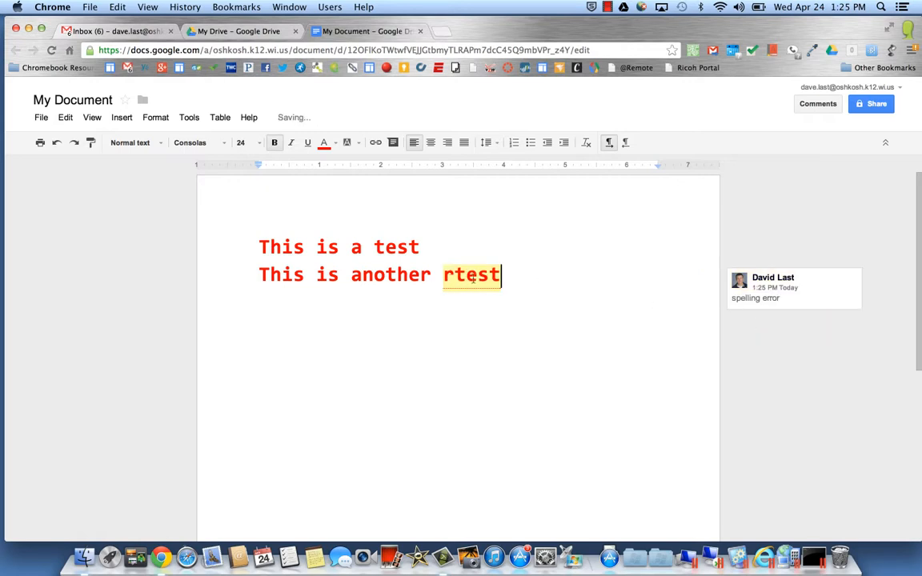
pyautogui.click(463, 324)
pyautogui.click(527, 415)
# Delete the stray 'r' so the line reads 'This is another test', then resolve the comment.
pyautogui.click(467, 276)
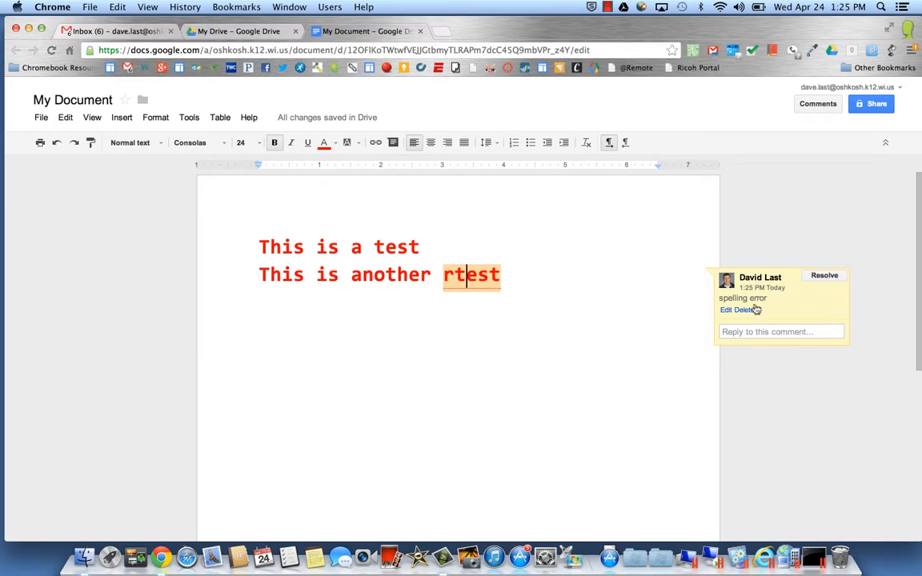
pyautogui.click(455, 276)
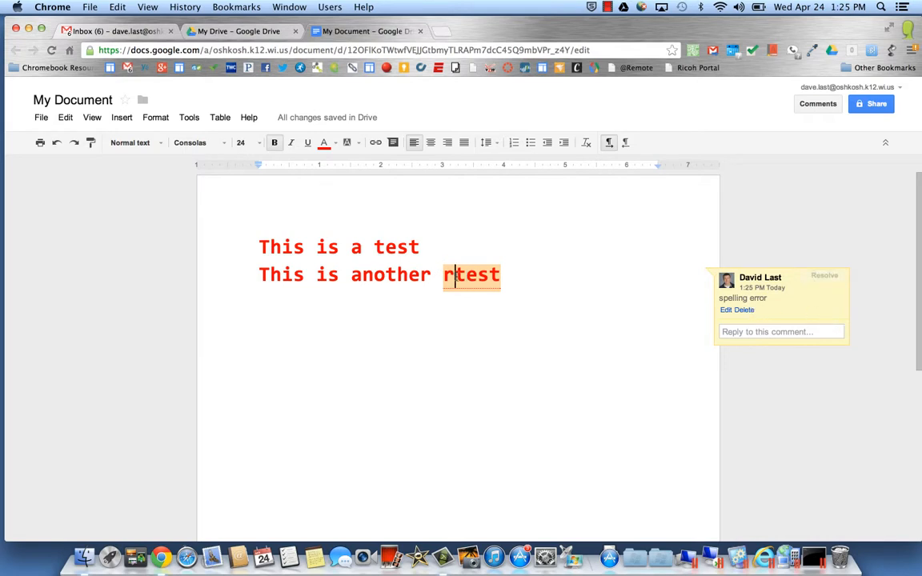
pyautogui.press('BackSpace')
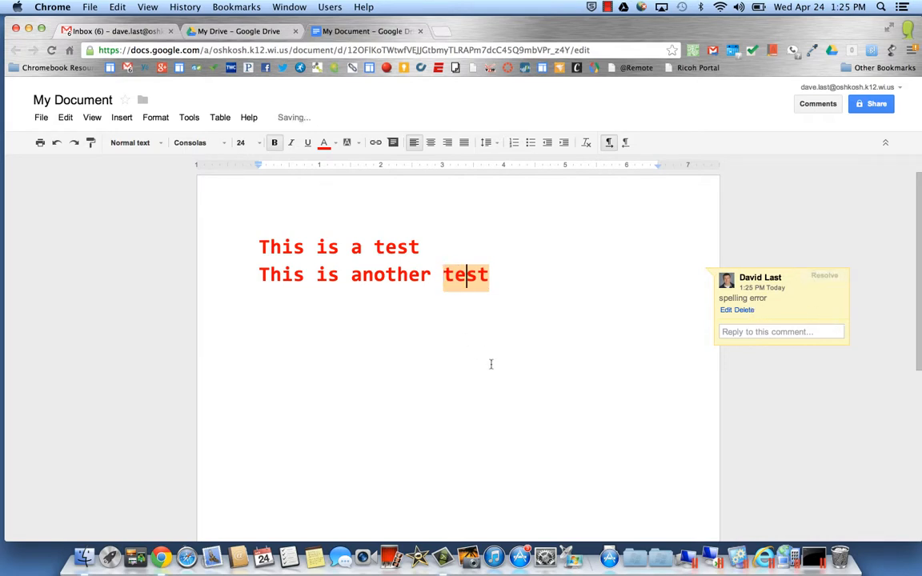
pyautogui.click(823, 280)
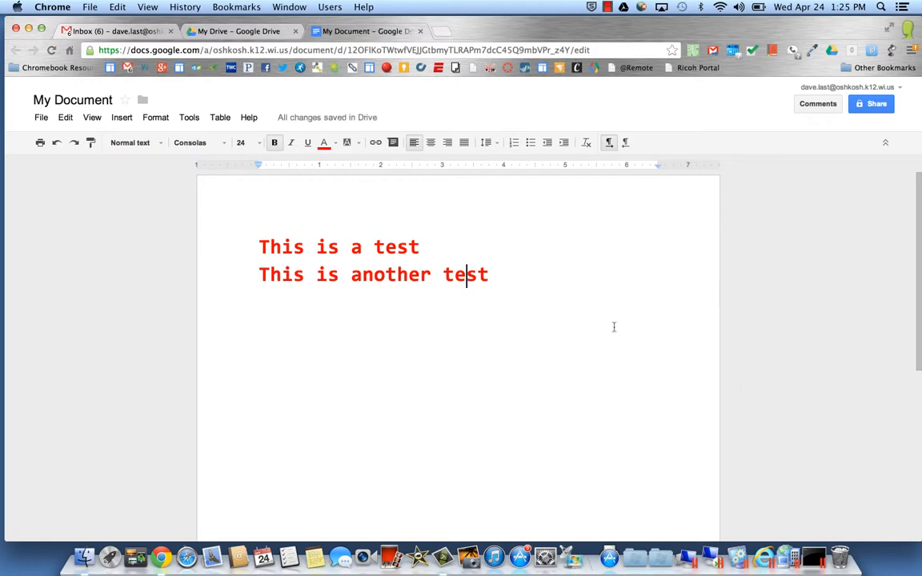
pyautogui.click(818, 105)
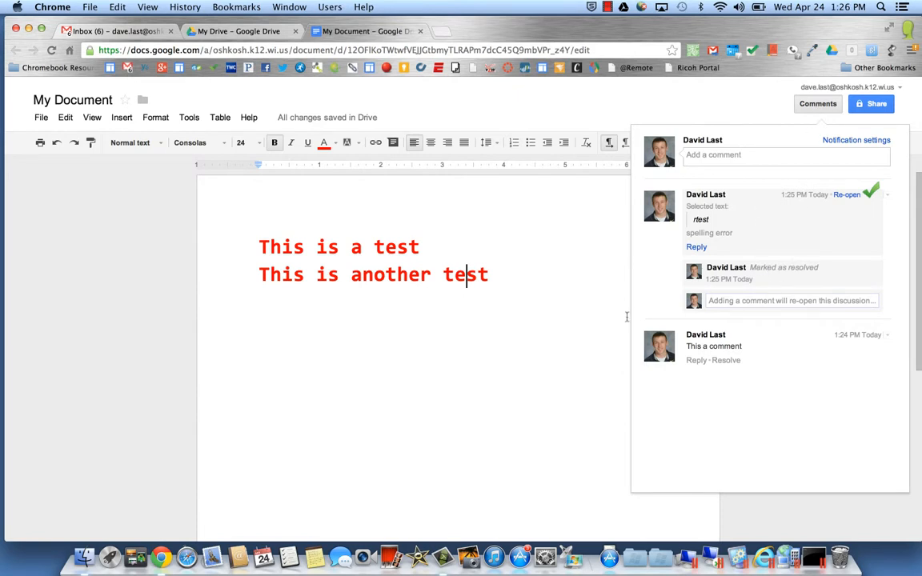
pyautogui.click(513, 300)
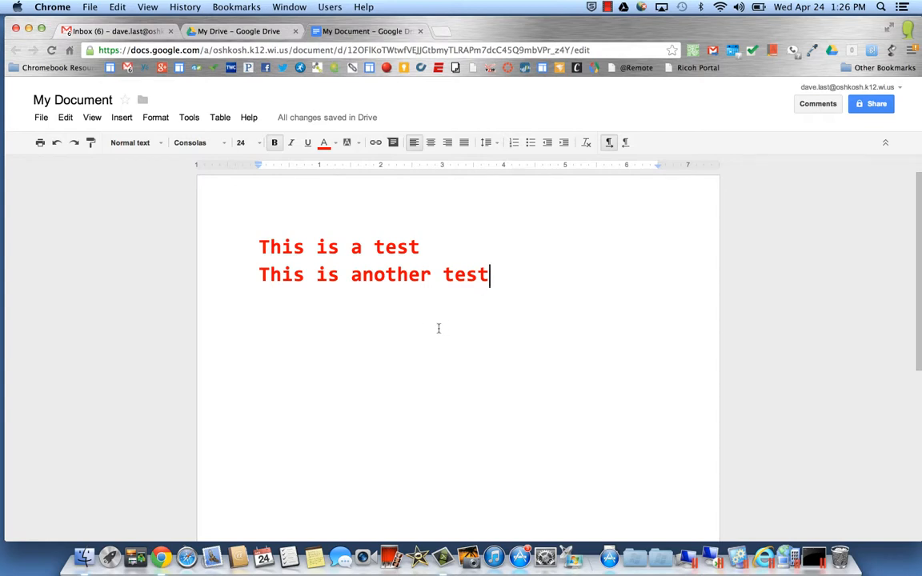
# Compare the 1:24 PM and 1:23 PM revisions in revision history and restore the 1:23 PM one.
pyautogui.click(38, 117)
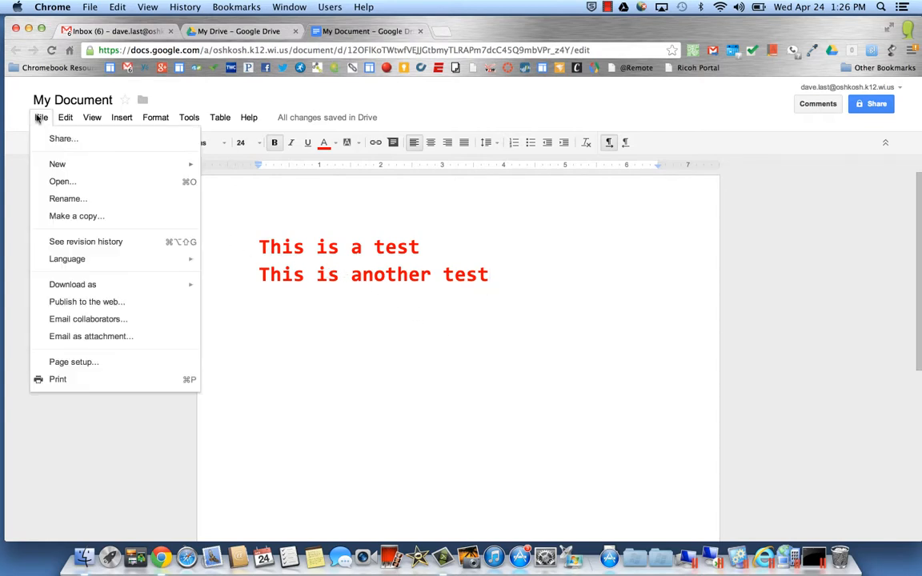
pyautogui.click(81, 245)
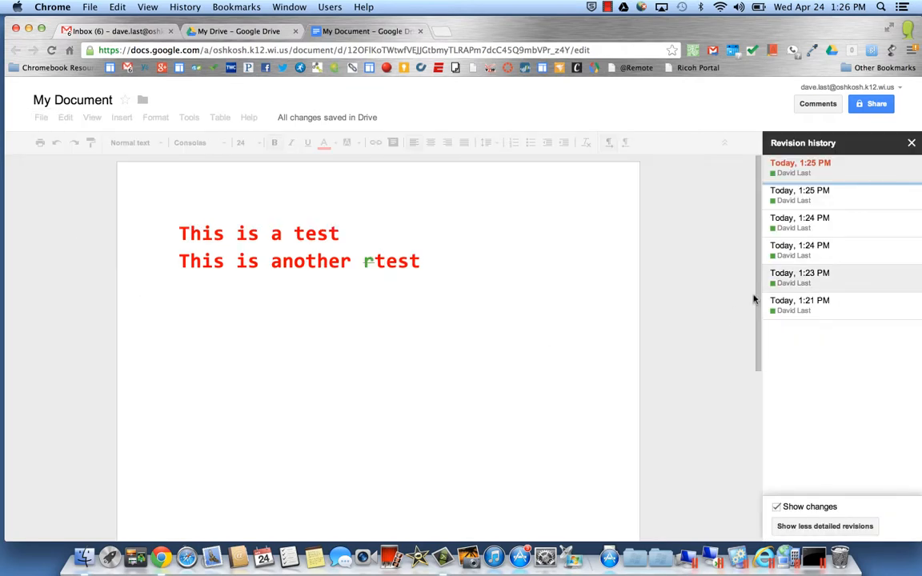
pyautogui.click(823, 254)
pyautogui.click(823, 228)
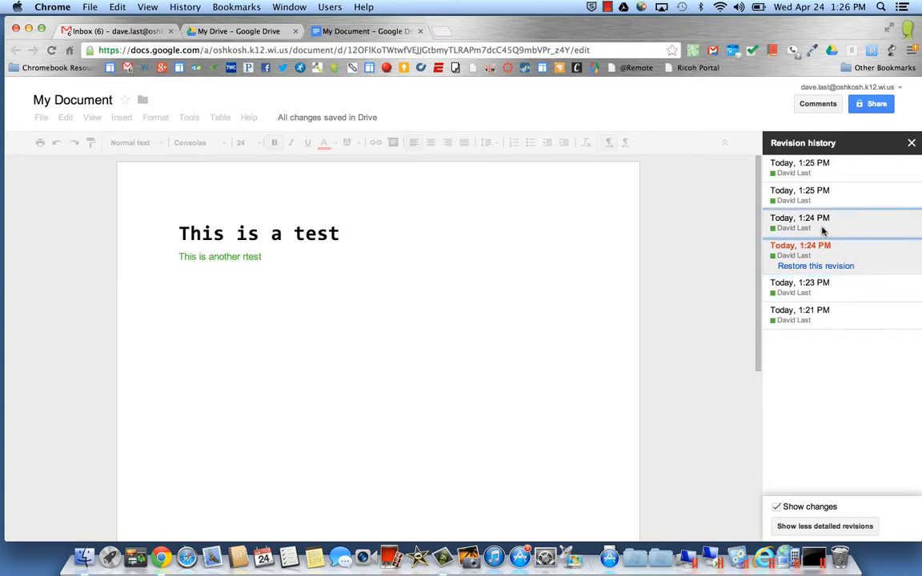
pyautogui.click(822, 286)
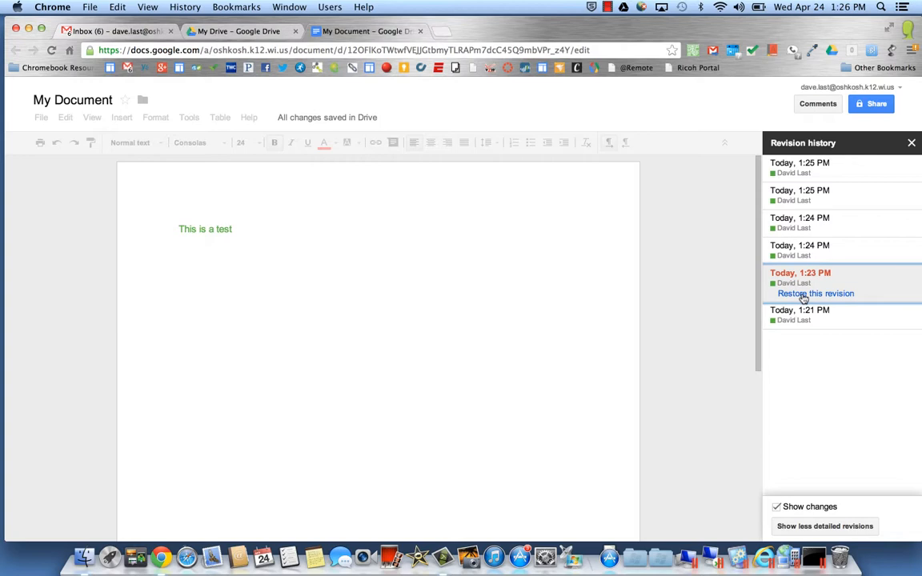
pyautogui.click(804, 294)
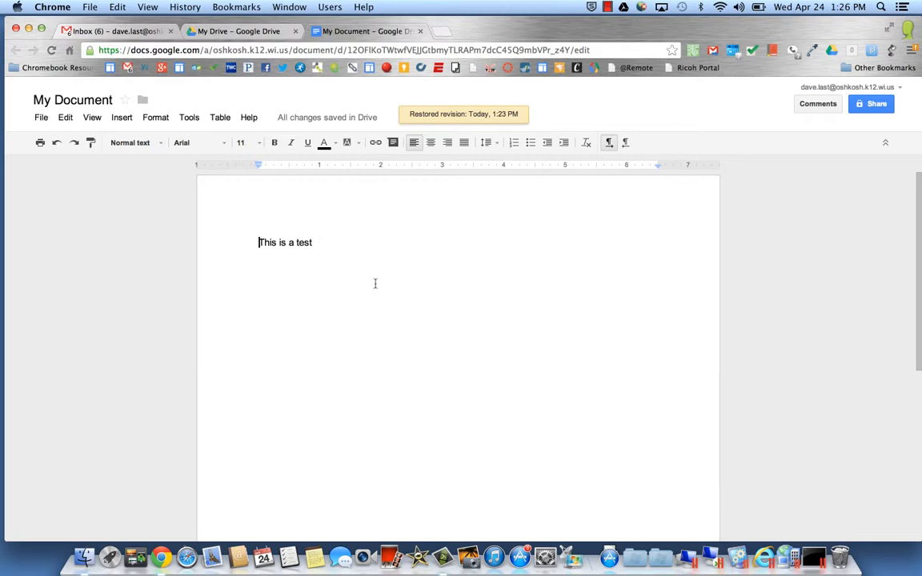
# Look through the Insert menu without choosing anything, then bring up the Tools menu to find translation.
pyautogui.click(389, 303)
pyautogui.click(122, 119)
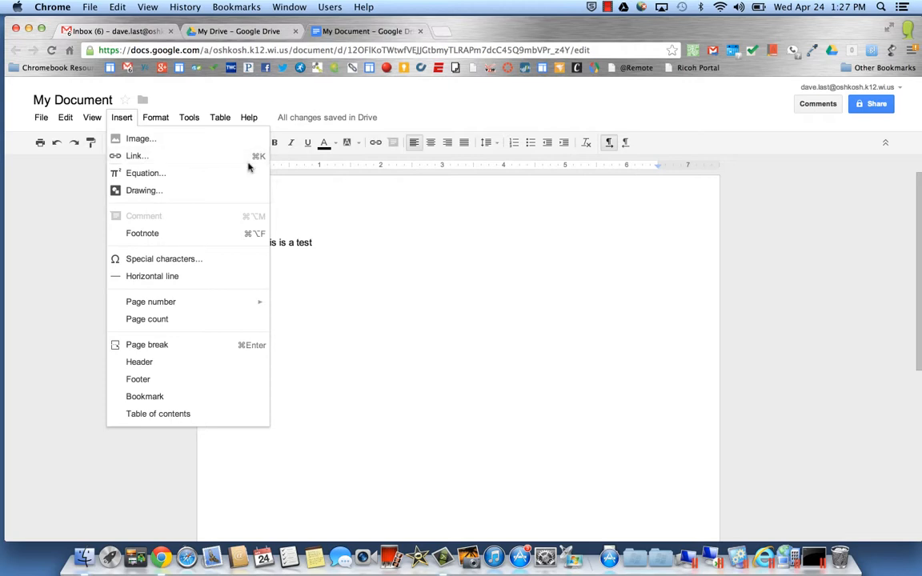
pyautogui.click(309, 195)
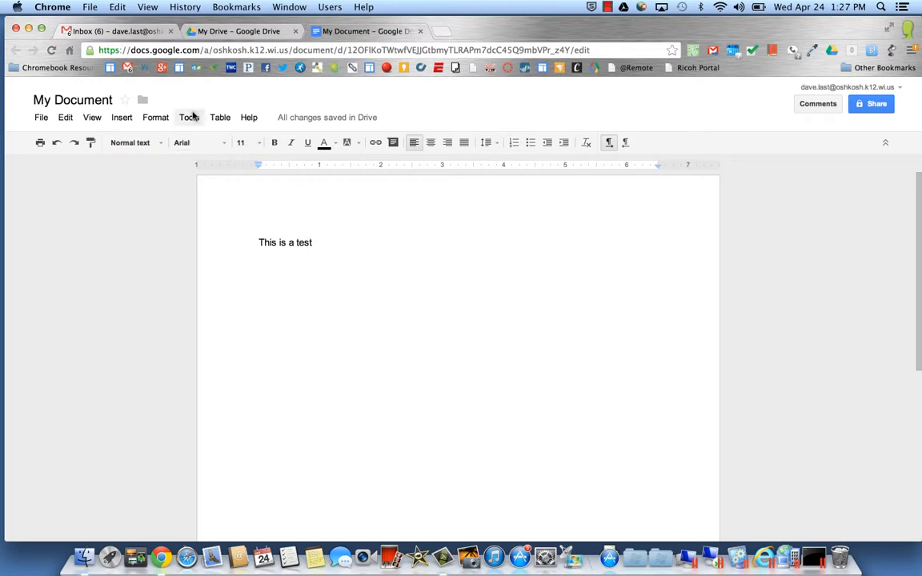
pyautogui.click(190, 121)
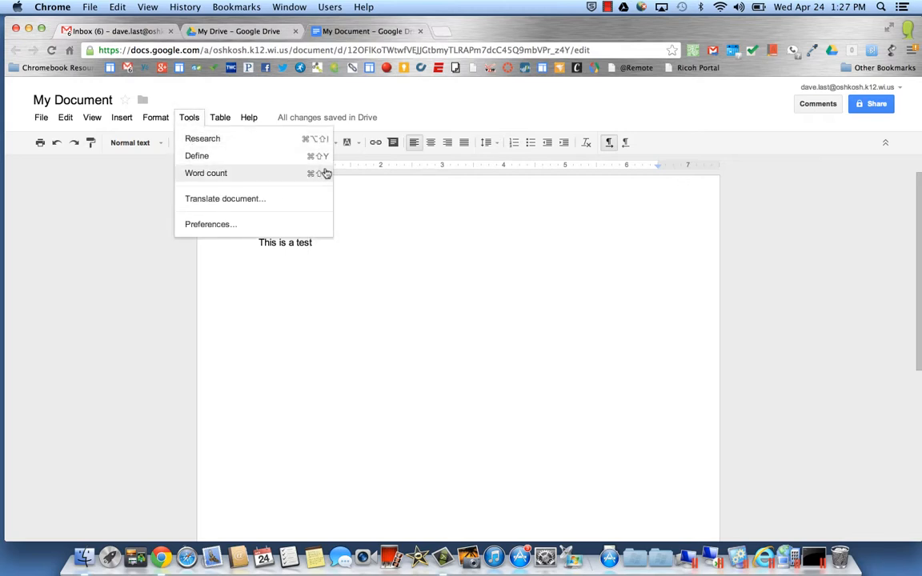
# Search the Research pane for 'testing' to show web results led by Software Testing.
pyautogui.click(241, 139)
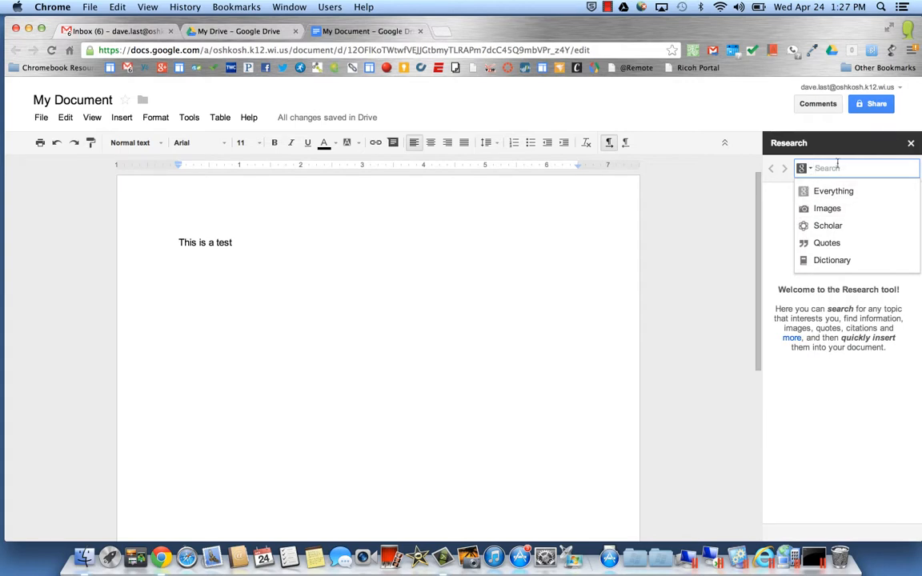
pyautogui.write('te')
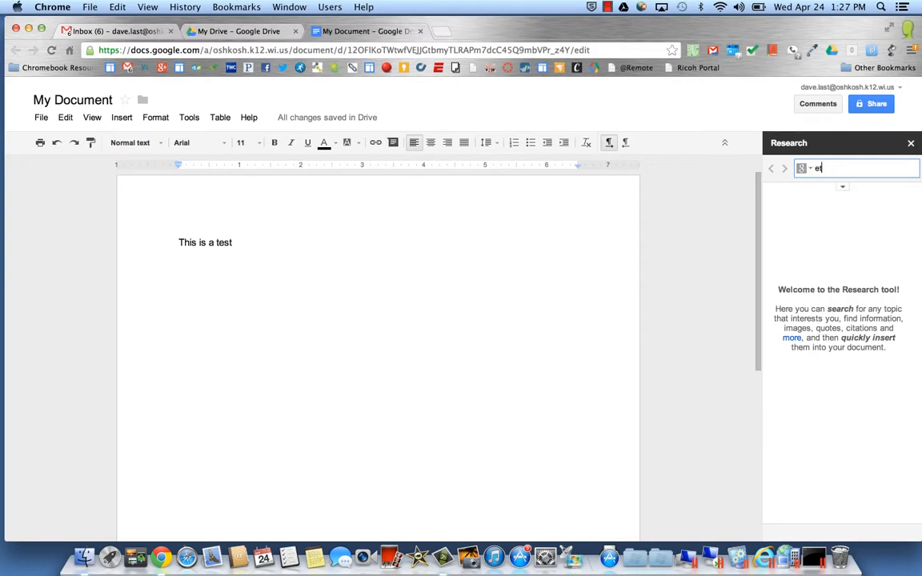
pyautogui.write('sting')
pyautogui.press('Return')
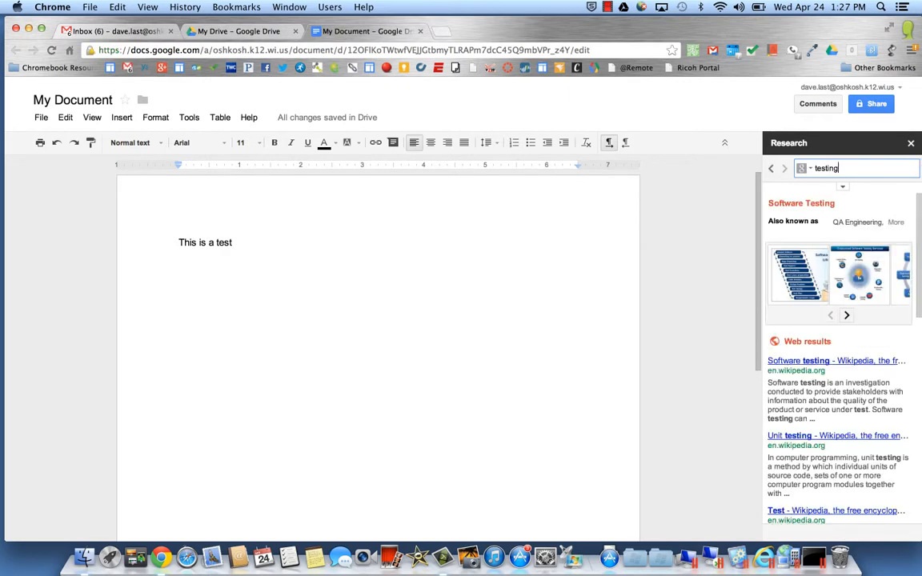
pyautogui.click(185, 118)
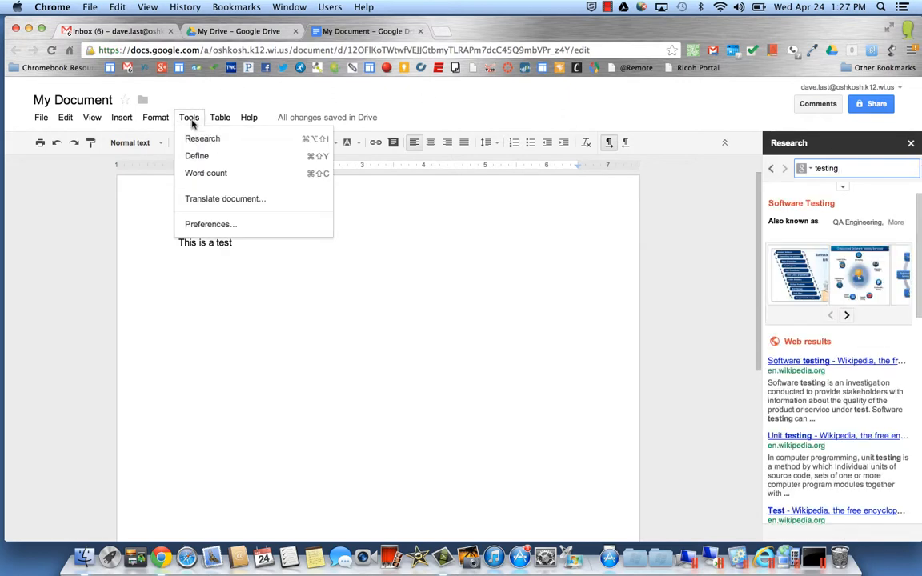
# Select the word 'test' and show its dictionary definition in the Research pane.
pyautogui.click(199, 253)
pyautogui.doubleClick(217, 241)
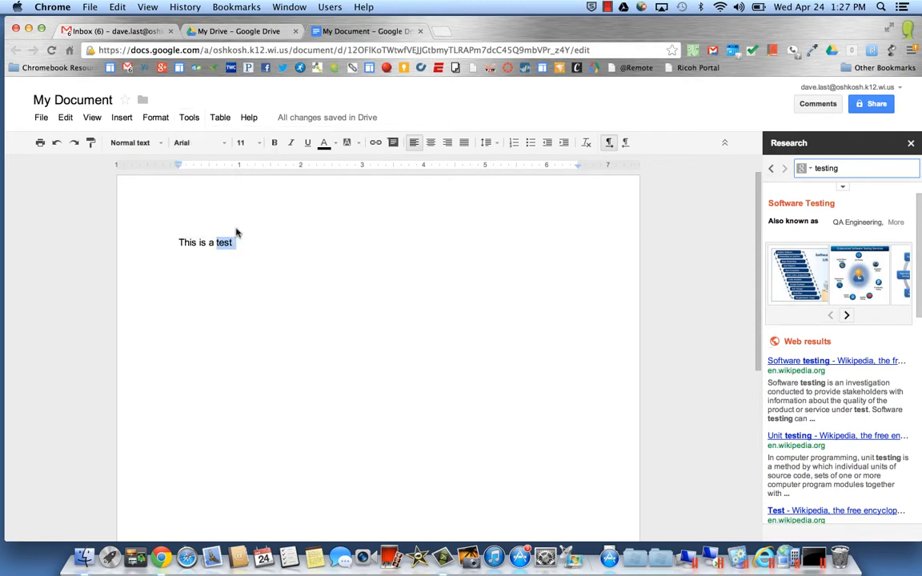
pyautogui.click(188, 118)
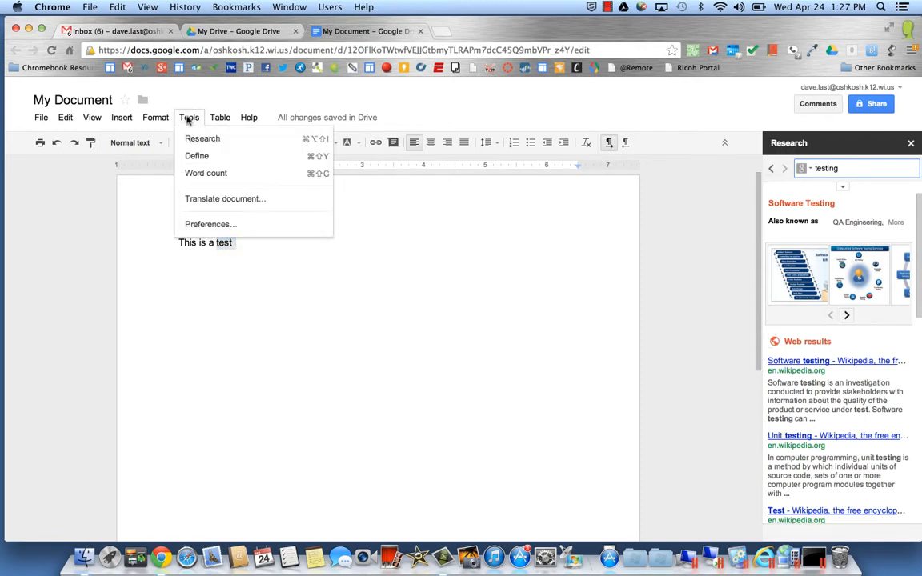
pyautogui.click(196, 156)
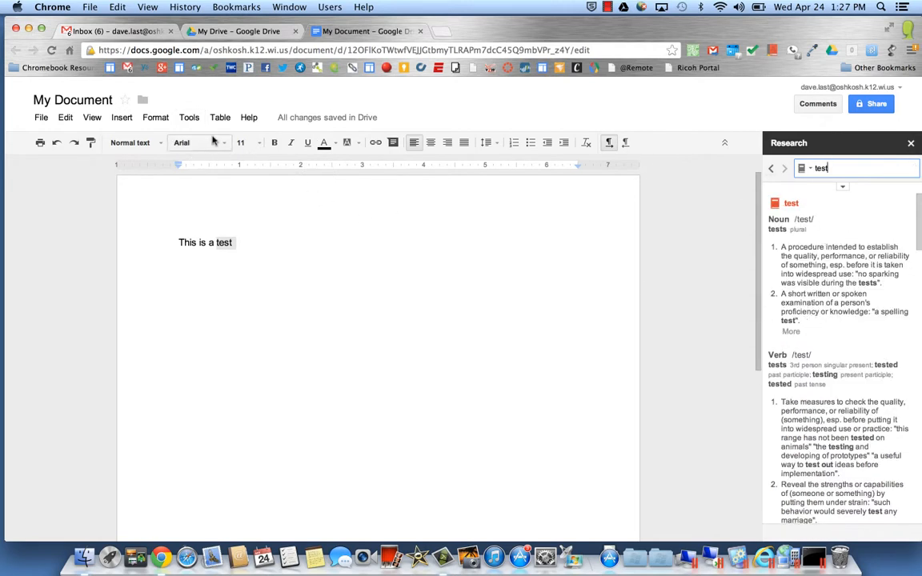
# Check the word count for the selection and document, then close the results.
pyautogui.click(191, 119)
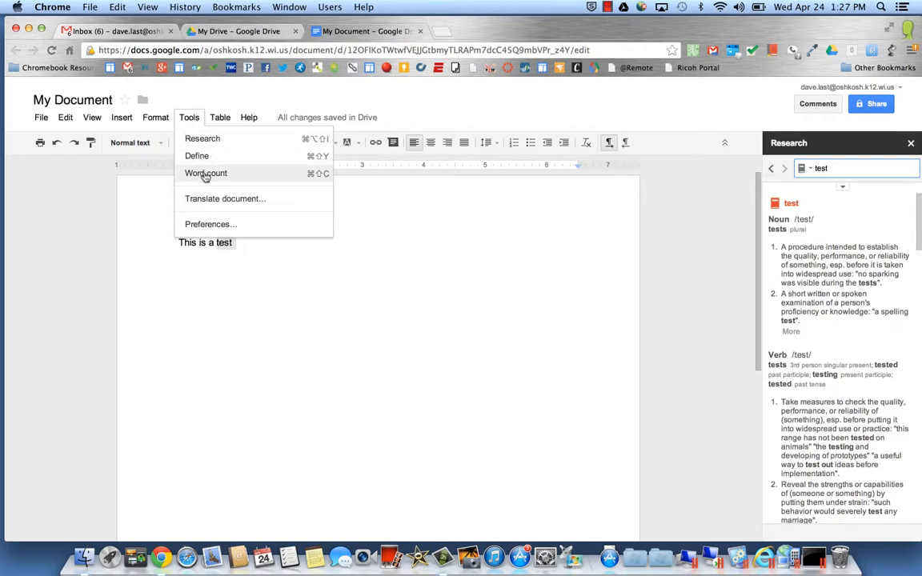
pyautogui.click(206, 177)
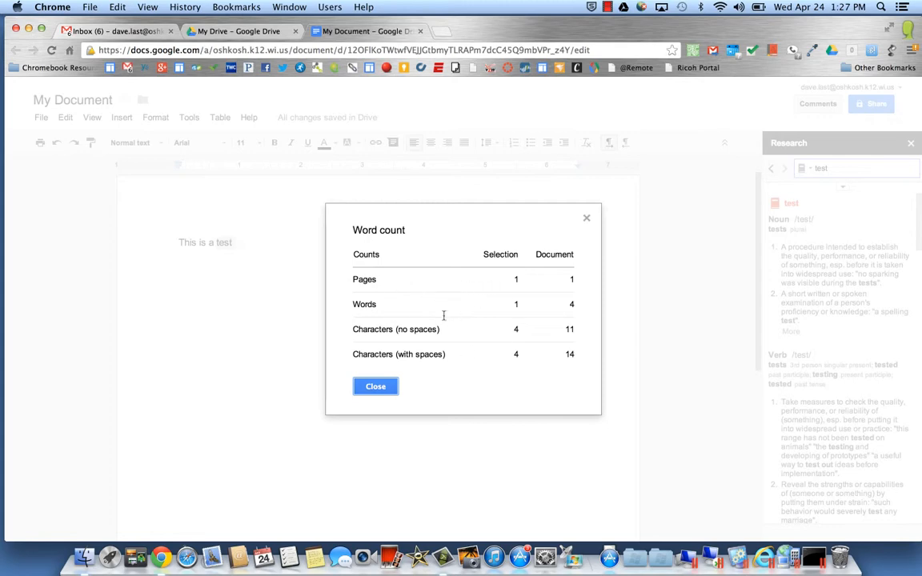
pyautogui.click(385, 386)
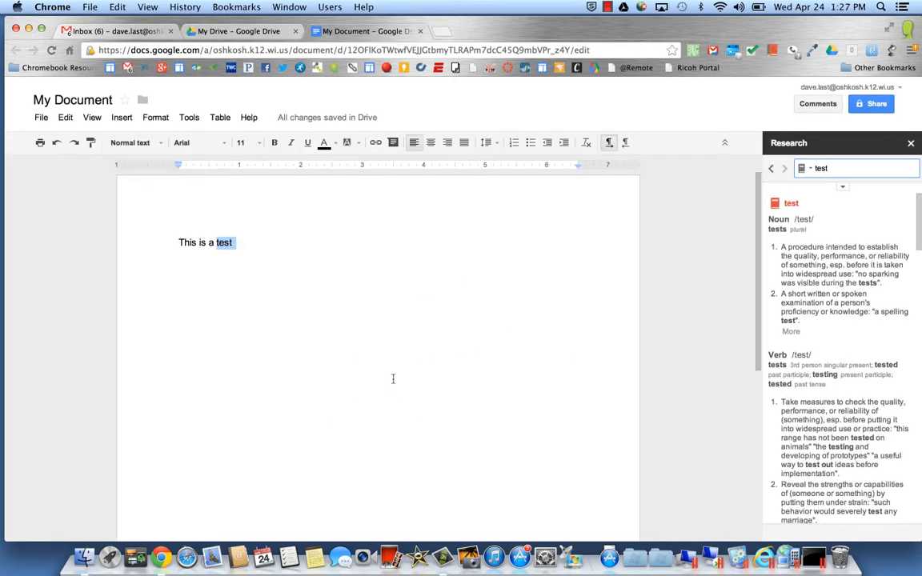
pyautogui.click(191, 118)
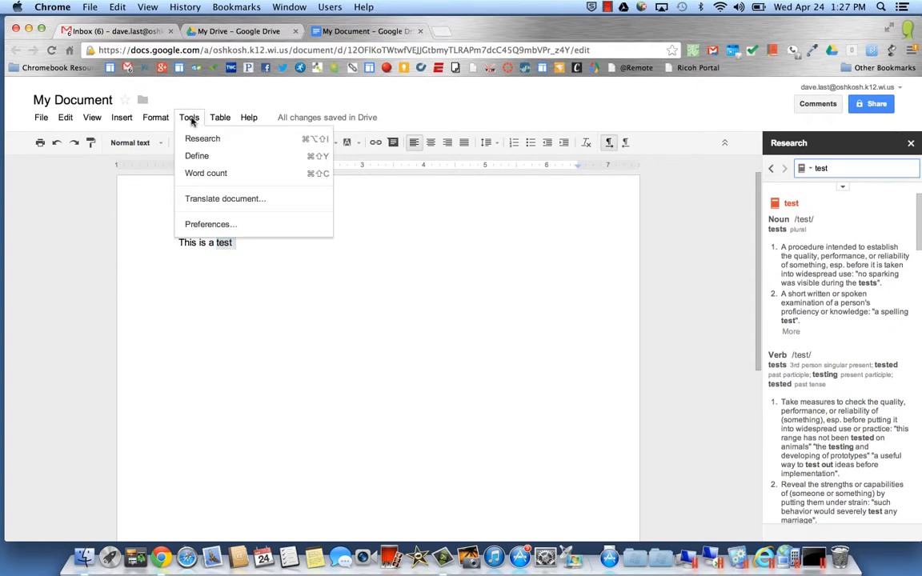
# Make a French translated copy ('Ceci est un test'), then return to My Document and close Research.
pyautogui.click(215, 200)
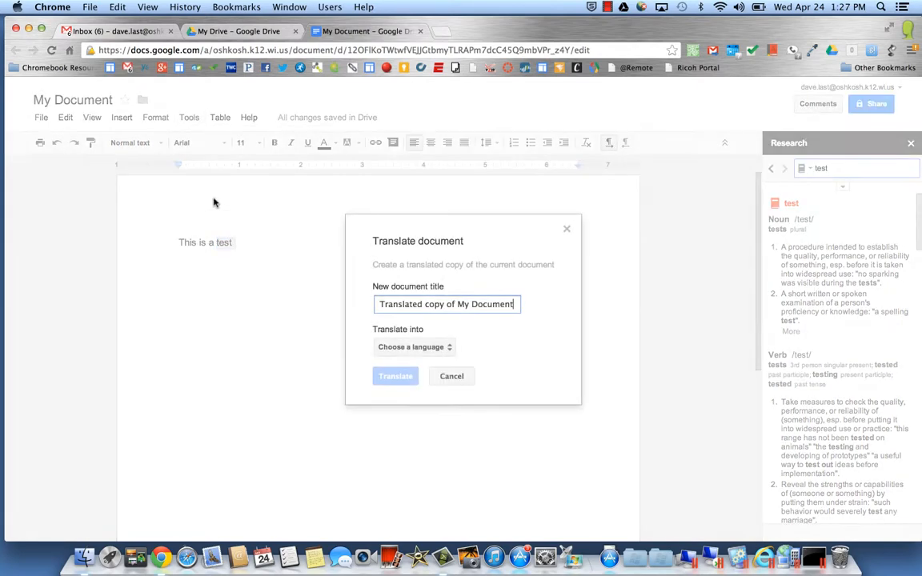
pyautogui.click(445, 350)
pyautogui.moveTo(535, 329); pyautogui.dragTo(536, 388)
pyautogui.click(470, 384)
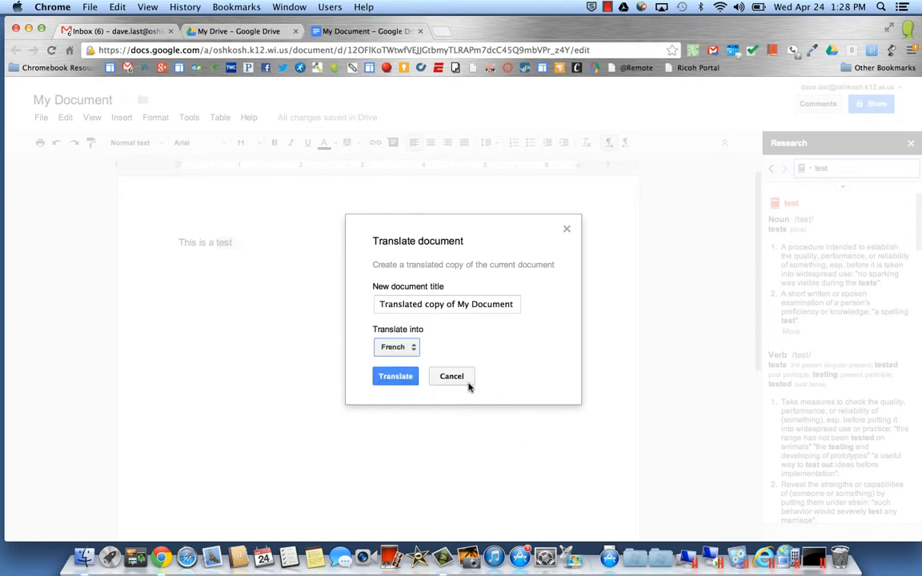
pyautogui.click(397, 380)
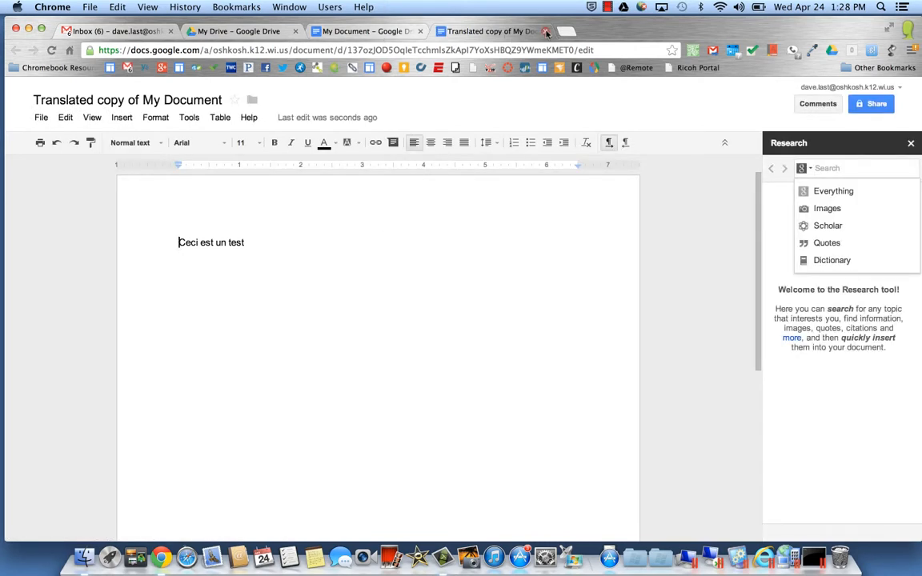
pyautogui.click(356, 31)
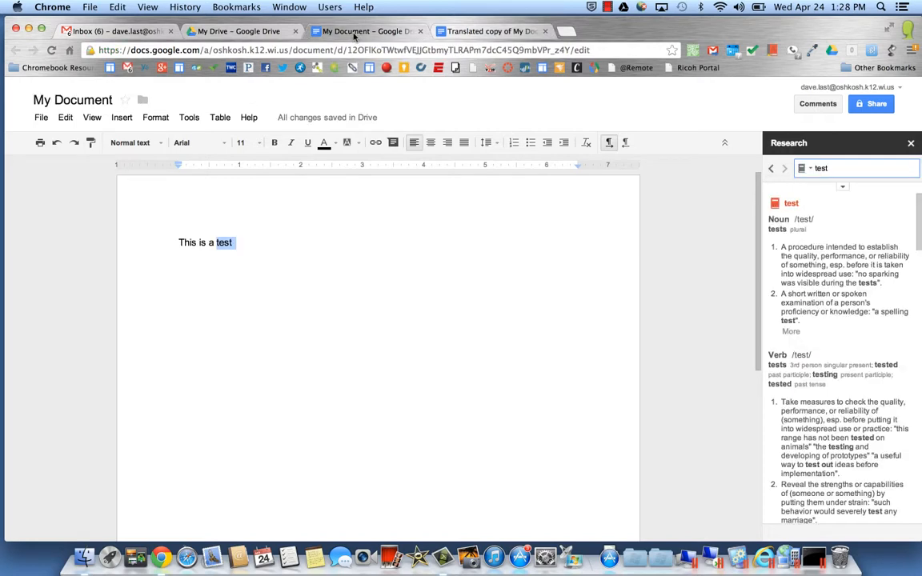
pyautogui.click(911, 143)
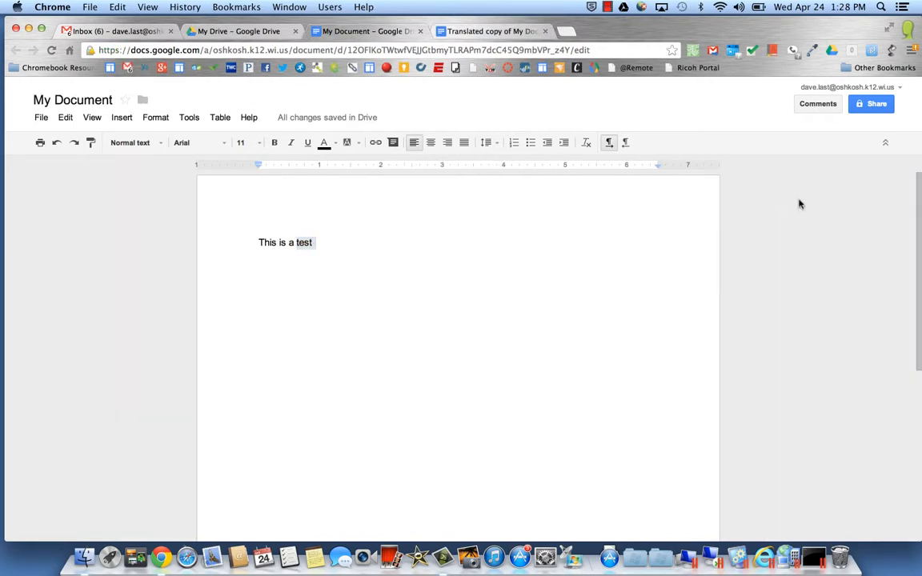
# Open My Document's sharing settings and look at the Can edit permission list without changing it.
pyautogui.click(877, 105)
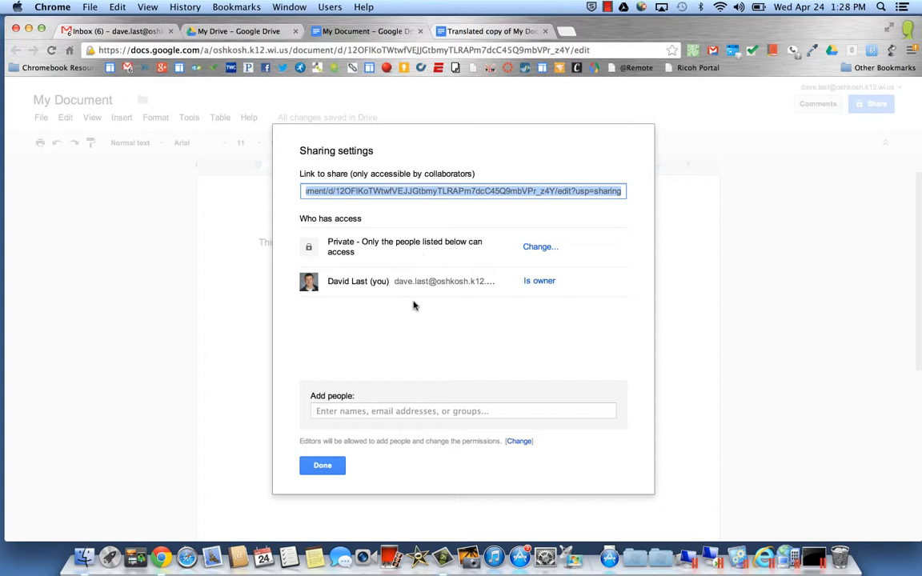
pyautogui.click(346, 411)
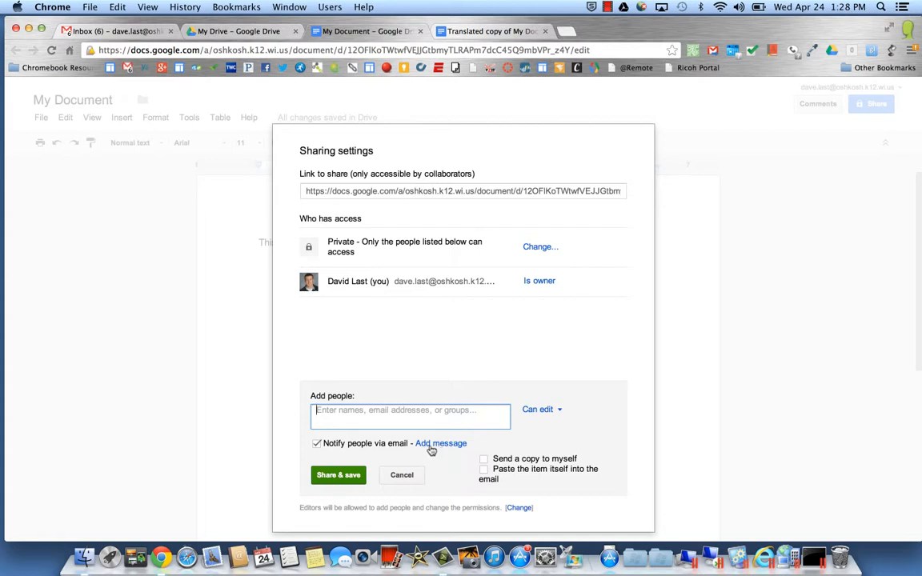
pyautogui.click(538, 411)
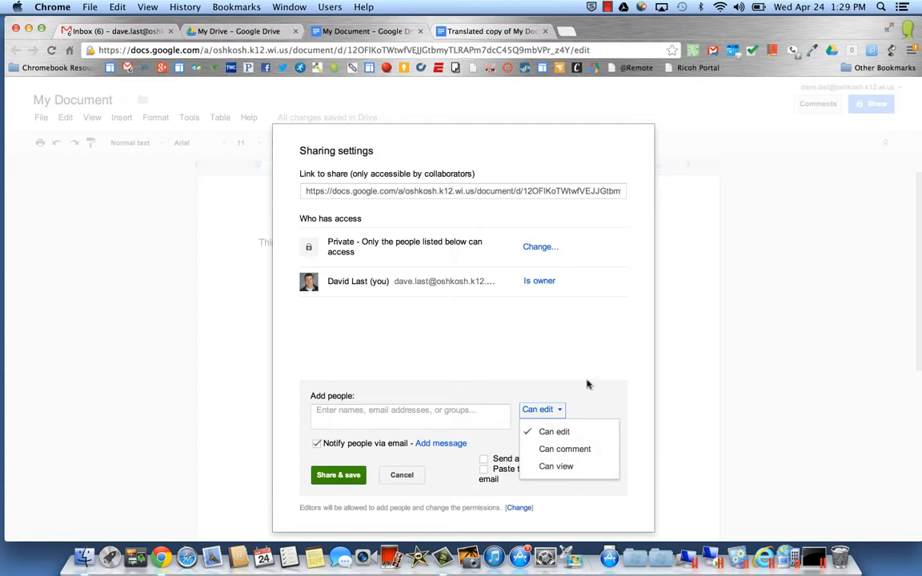
pyautogui.click(525, 330)
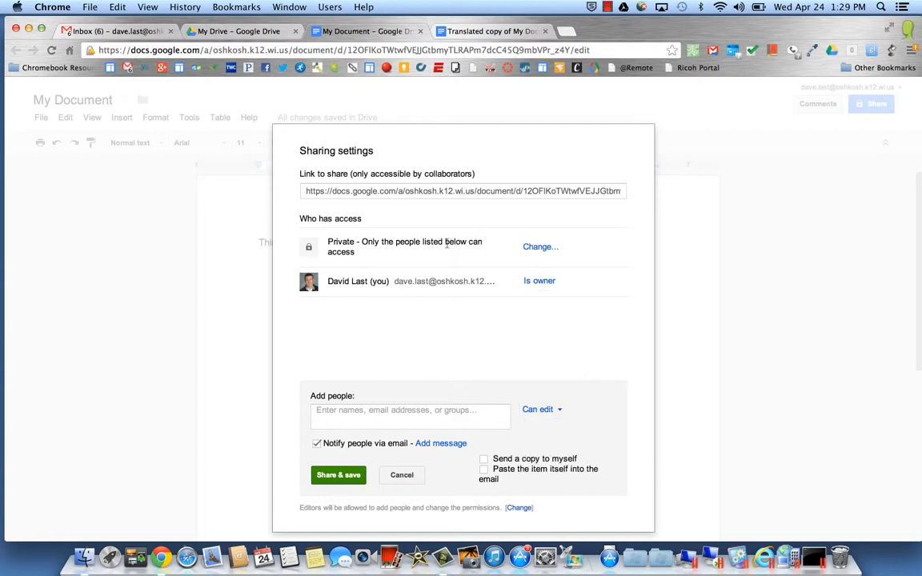
# Change access to 'Anyone with the link' with Can view permission and save.
pyautogui.click(538, 247)
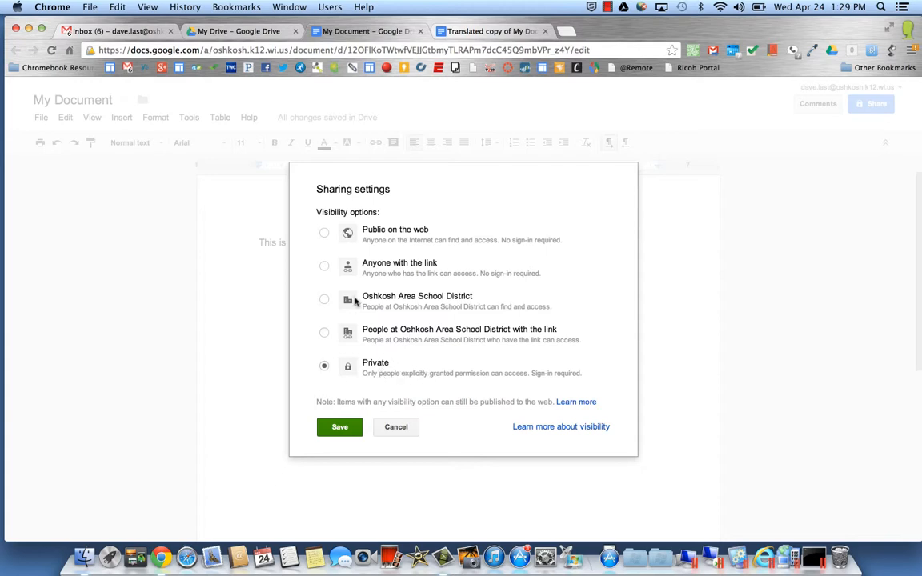
pyautogui.click(323, 265)
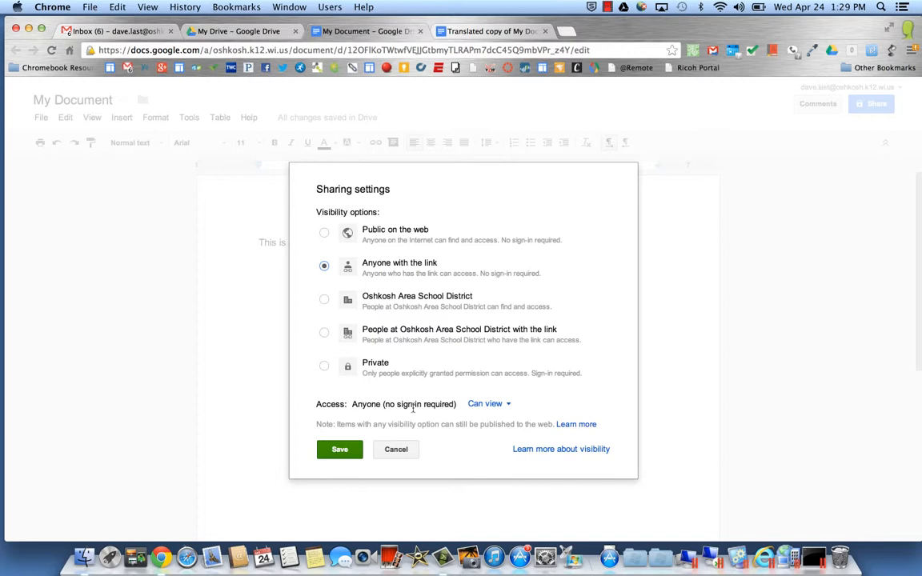
pyautogui.click(505, 406)
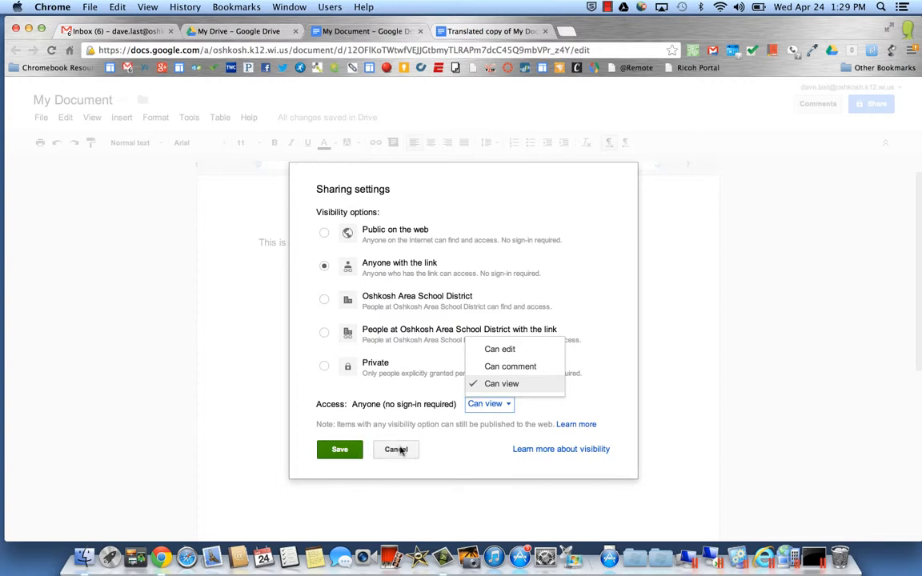
pyautogui.click(344, 452)
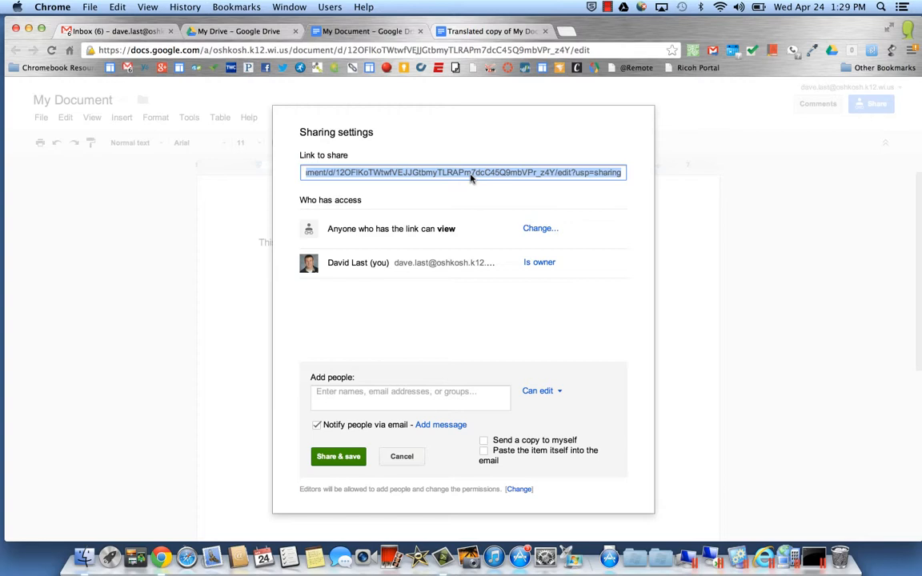
# Cancel the unused Add people invitation, keeping link viewing access.
pyautogui.click(402, 457)
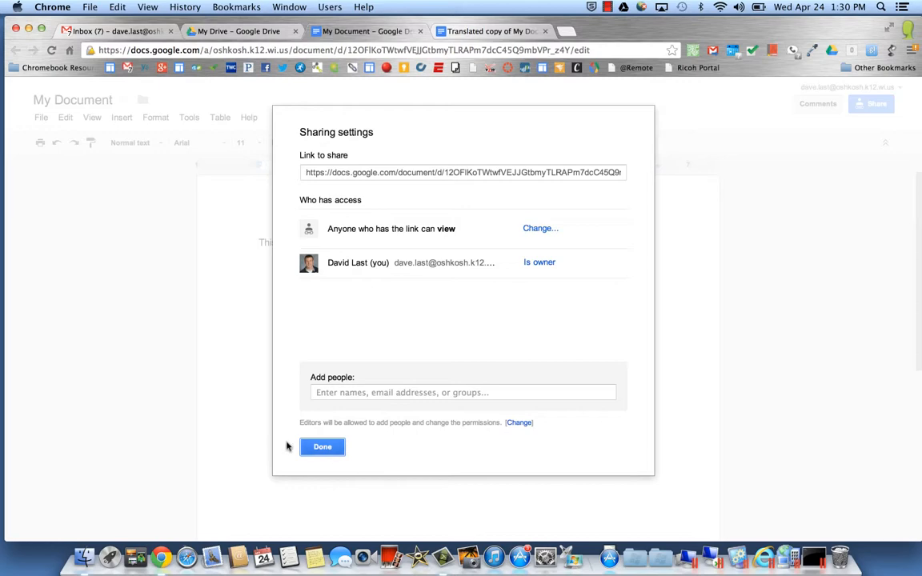
pyautogui.click(609, 8)
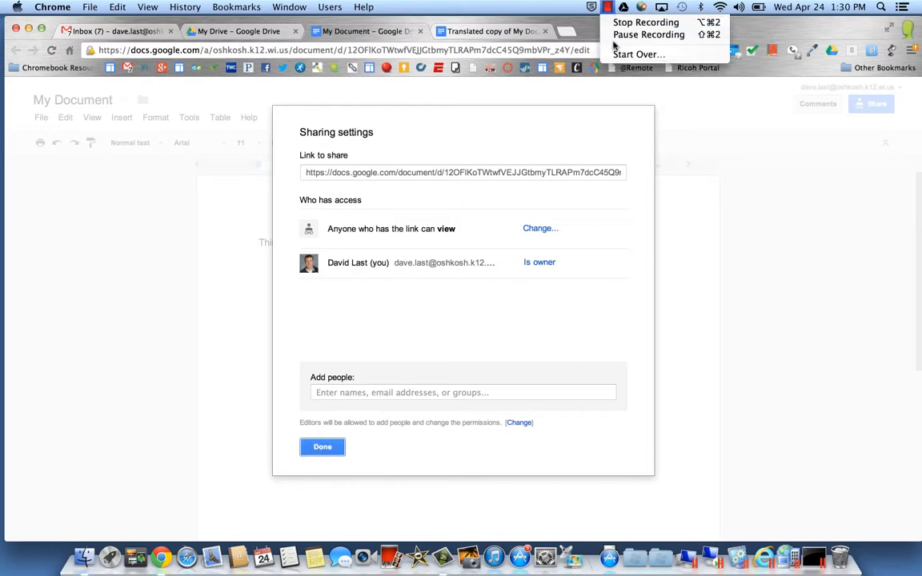